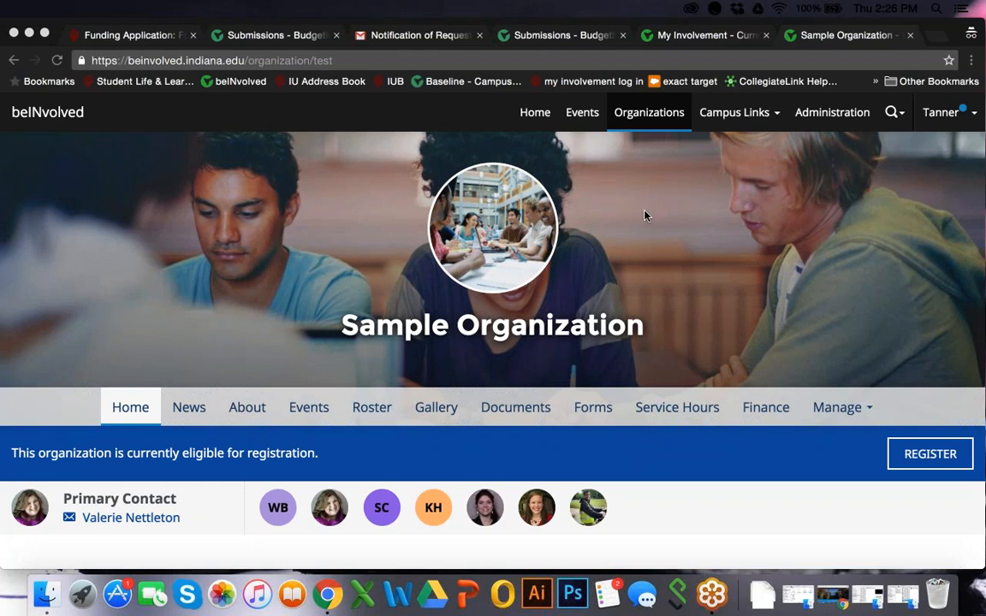
Open the organization's finance area and check the balance of its funding account
{"action": "left_click", "coordinate": [762, 409]}
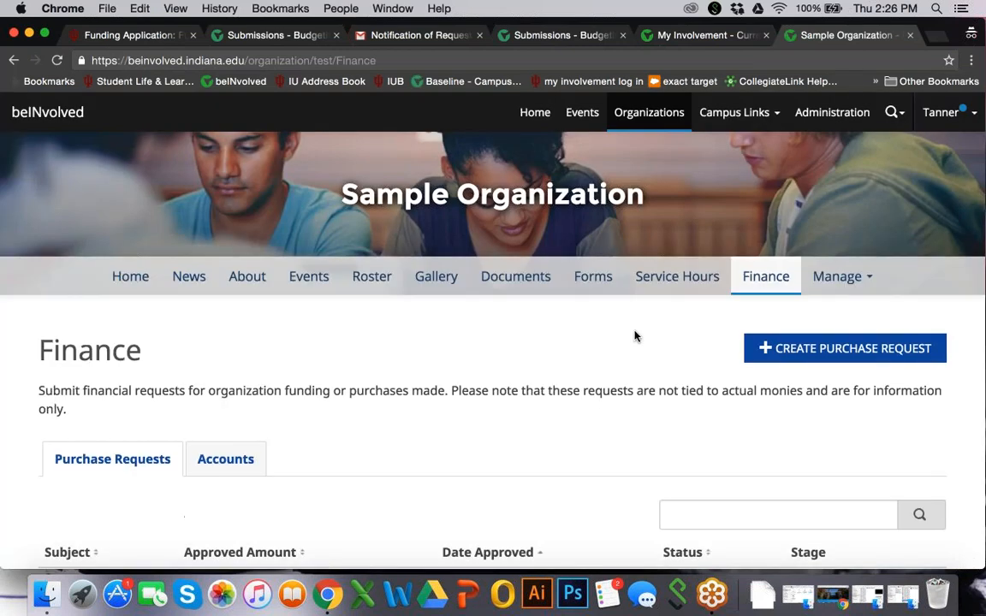
{"action": "scroll", "coordinate": [625, 379], "scroll_direction": "down", "scroll_amount": 4}
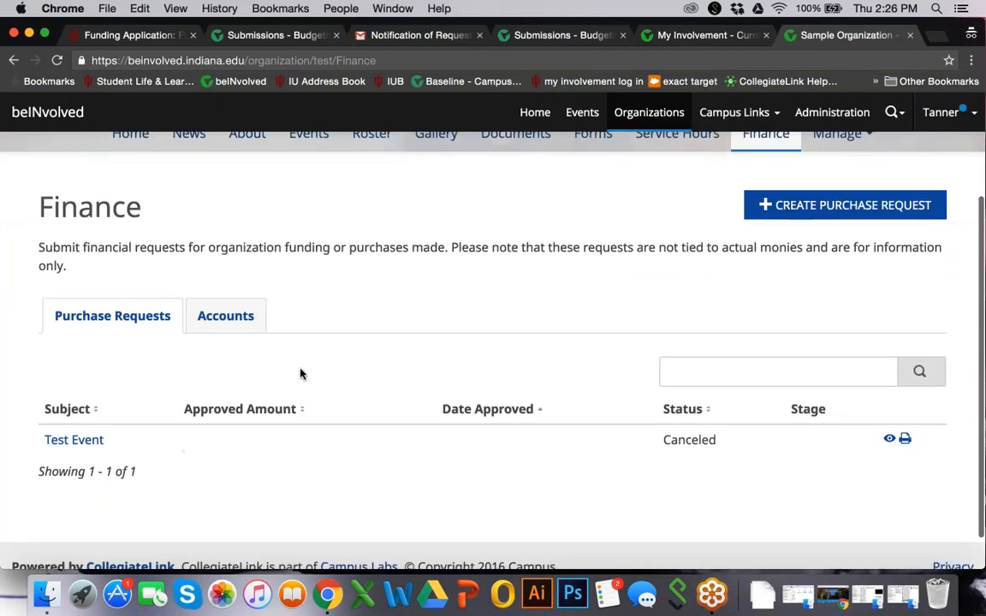
{"action": "left_click", "coordinate": [243, 320]}
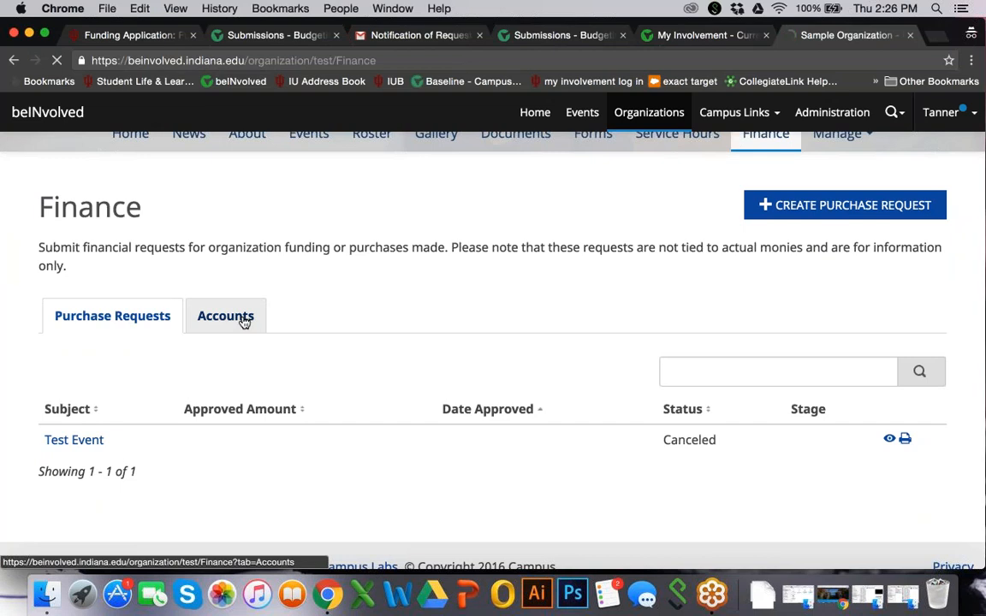
{"action": "scroll", "coordinate": [185, 491], "scroll_direction": "down", "scroll_amount": 1}
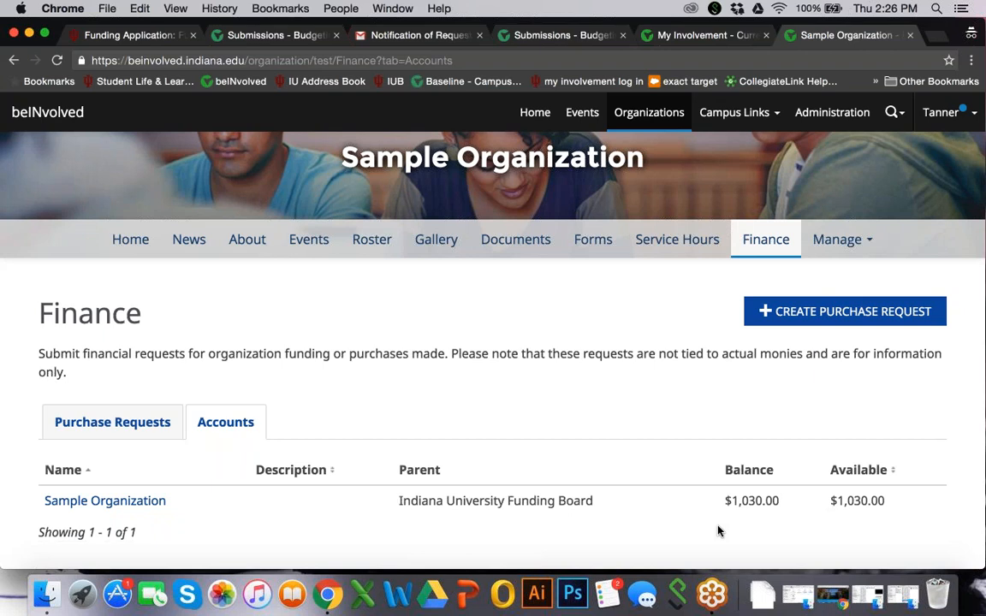
Start a new purchase request with the subject "Sample Event" and a requested amount of $830
{"action": "left_click", "coordinate": [783, 316]}
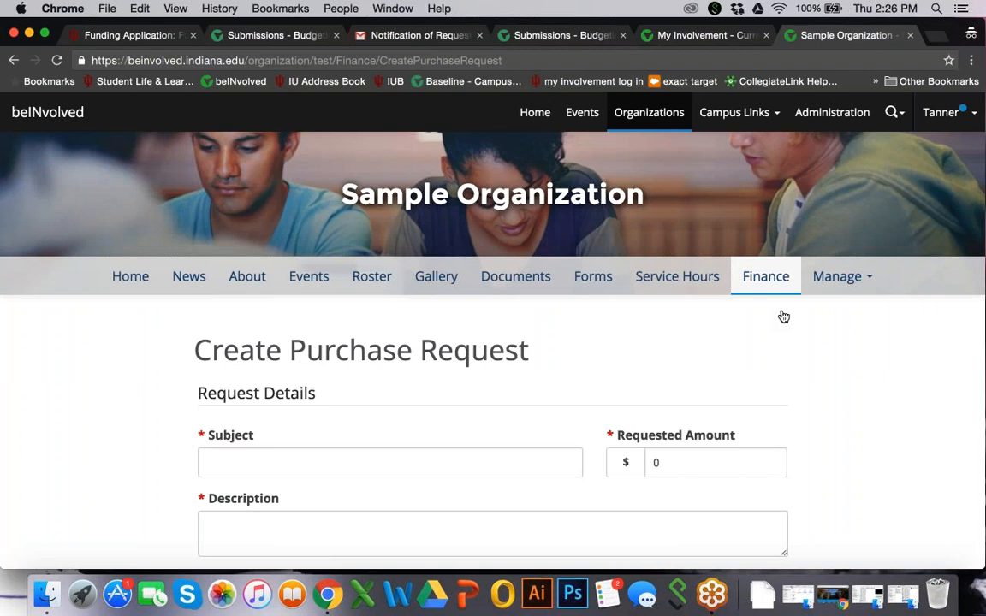
{"action": "scroll", "coordinate": [620, 388], "scroll_direction": "down", "scroll_amount": 4}
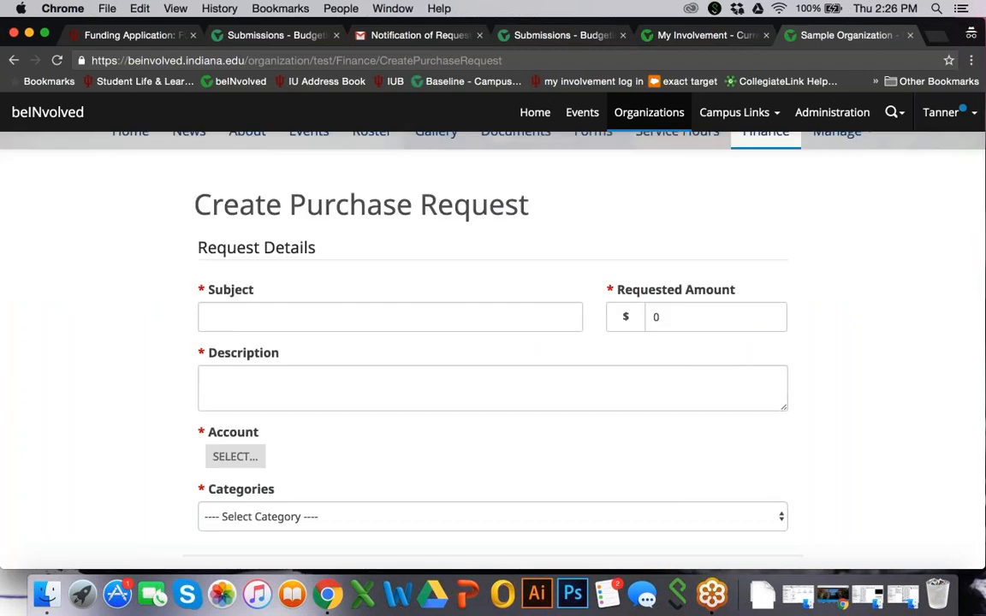
{"action": "left_click", "coordinate": [391, 318]}
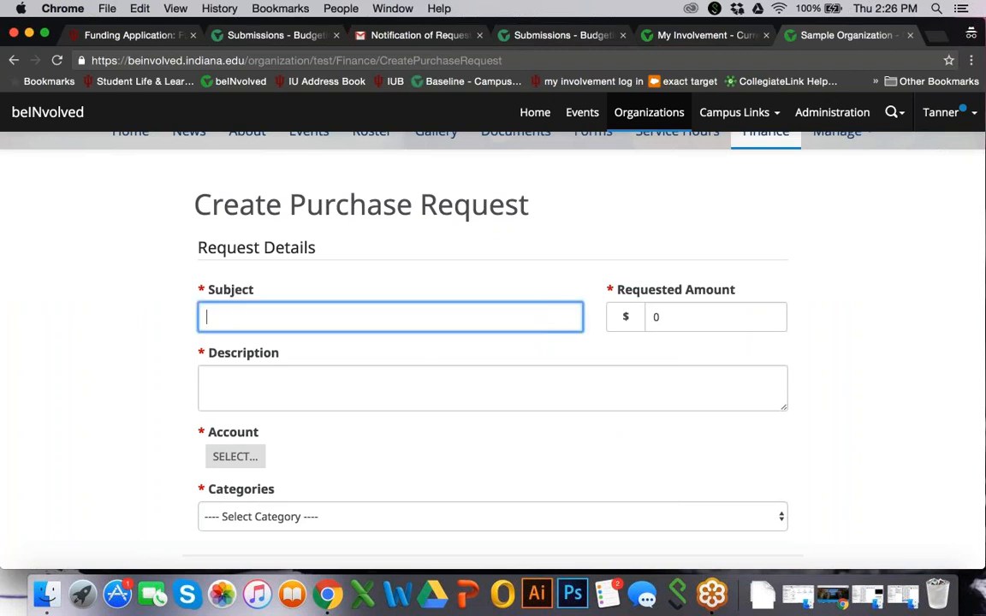
{"action": "type", "text": "S"}
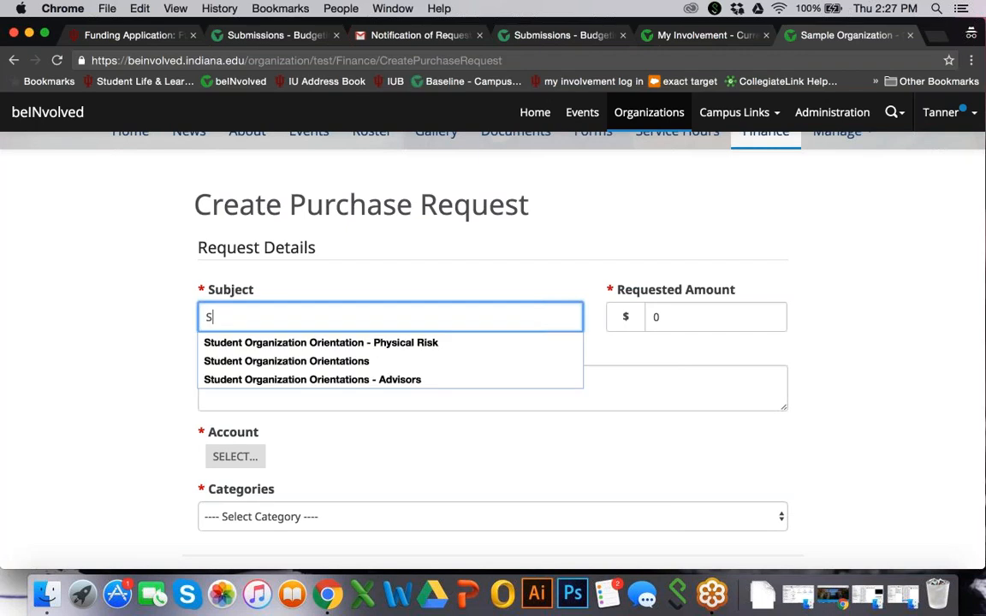
{"action": "type", "text": "ample Event"}
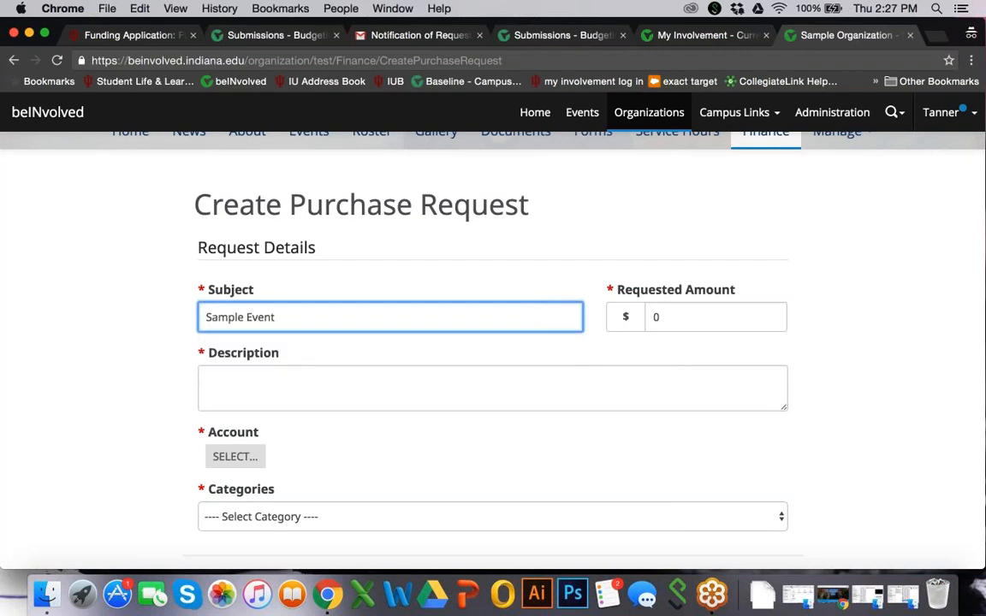
{"action": "key", "text": "Tab"}
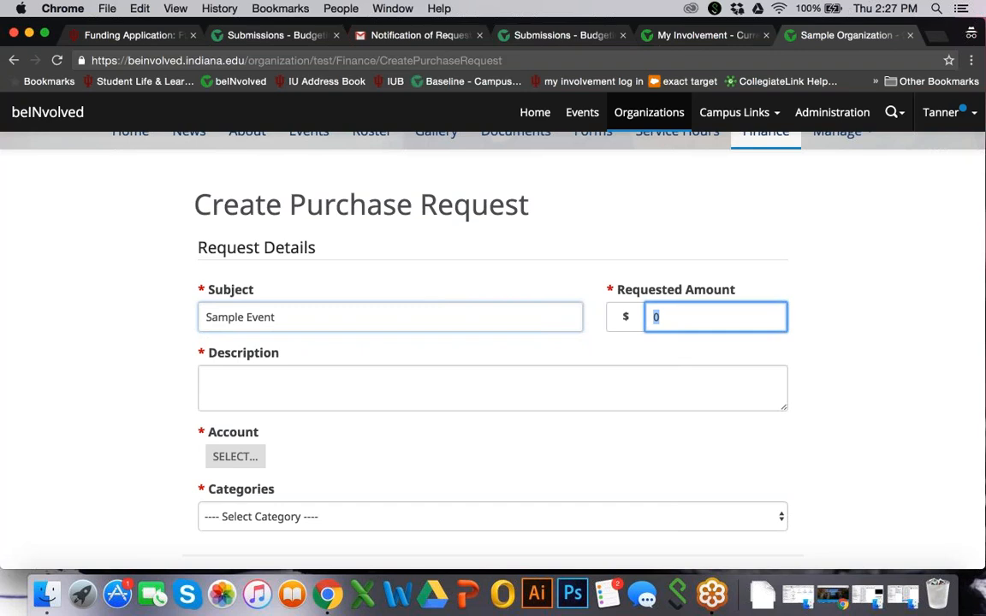
{"action": "type", "text": "830"}
Enter the request description "I spent $830 of the IU Funding Board allocation."
{"action": "left_click", "coordinate": [341, 380]}
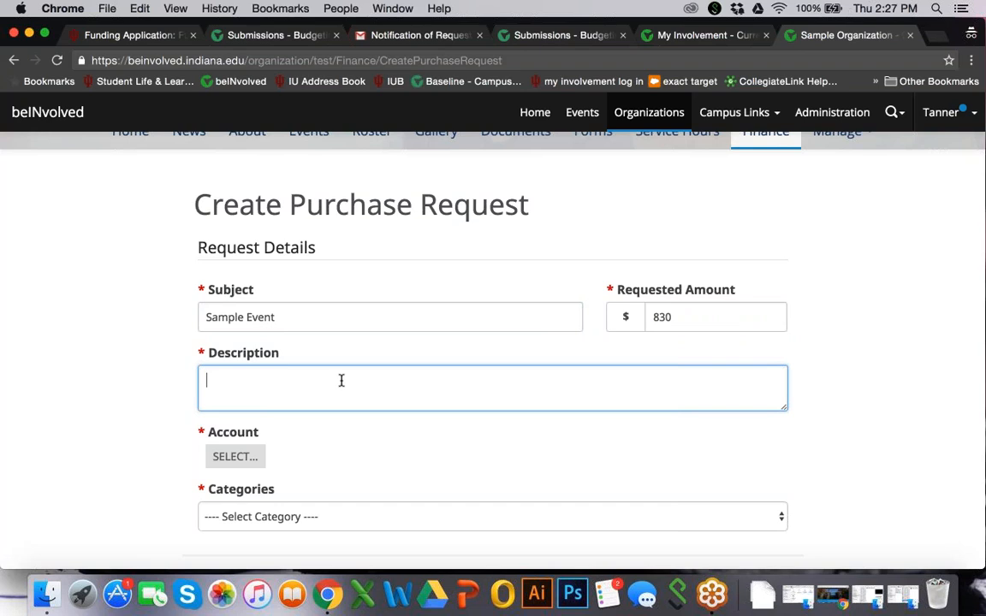
{"action": "type", "text": "I spent $830 of the"}
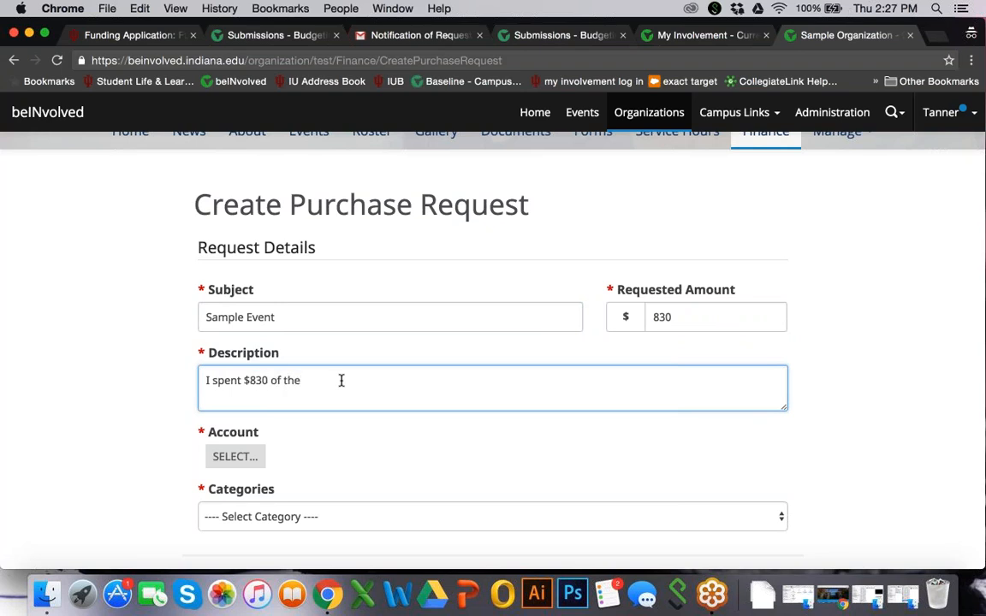
{"action": "type", "text": " IU Funding Board allocation."}
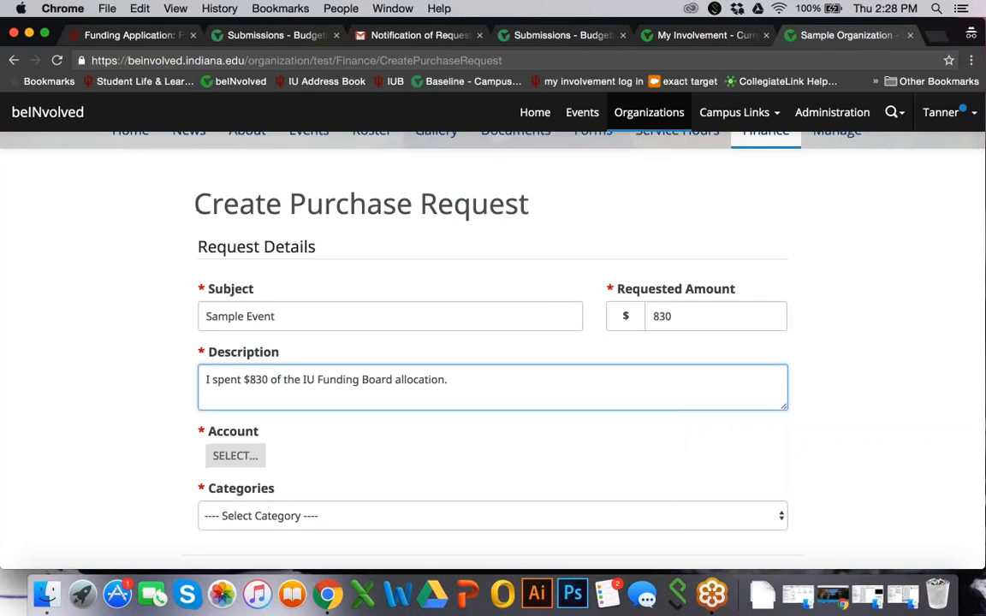
Choose the Sample Organization account for the request and set its category to Approved Allocation
{"action": "scroll", "coordinate": [678, 317], "scroll_direction": "down", "scroll_amount": 2}
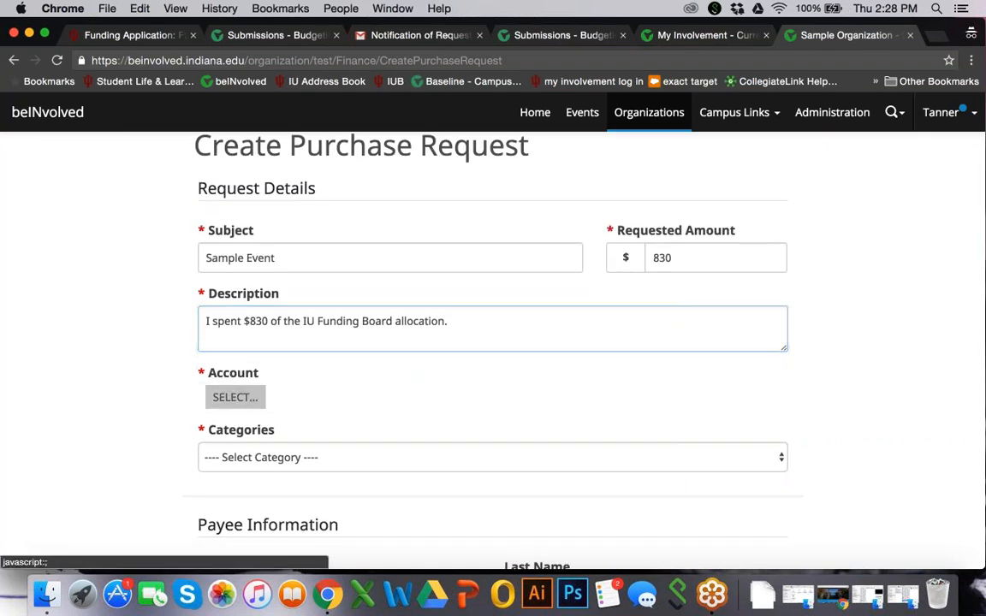
{"action": "left_click", "coordinate": [234, 397]}
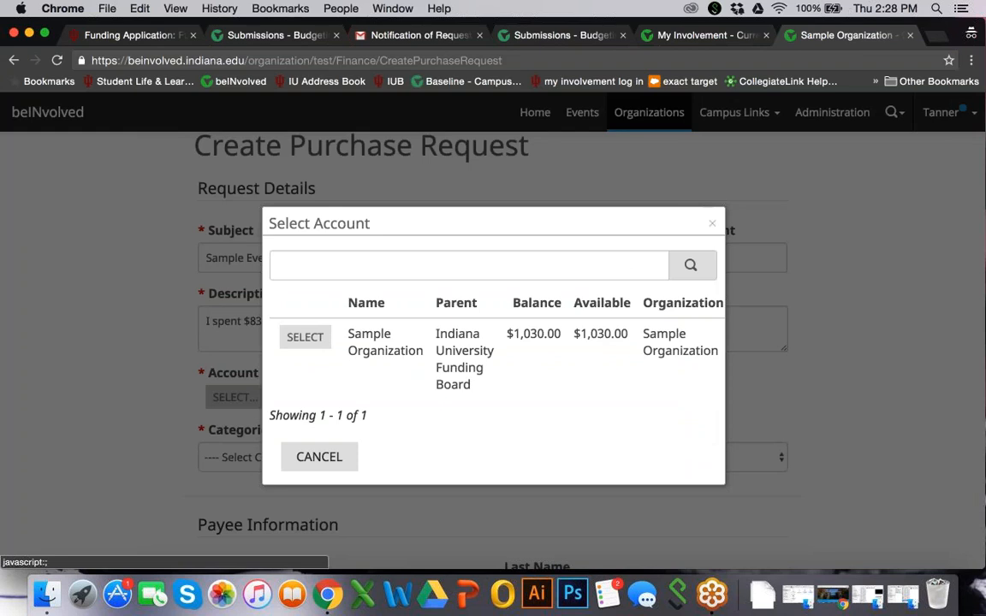
{"action": "left_click", "coordinate": [309, 341]}
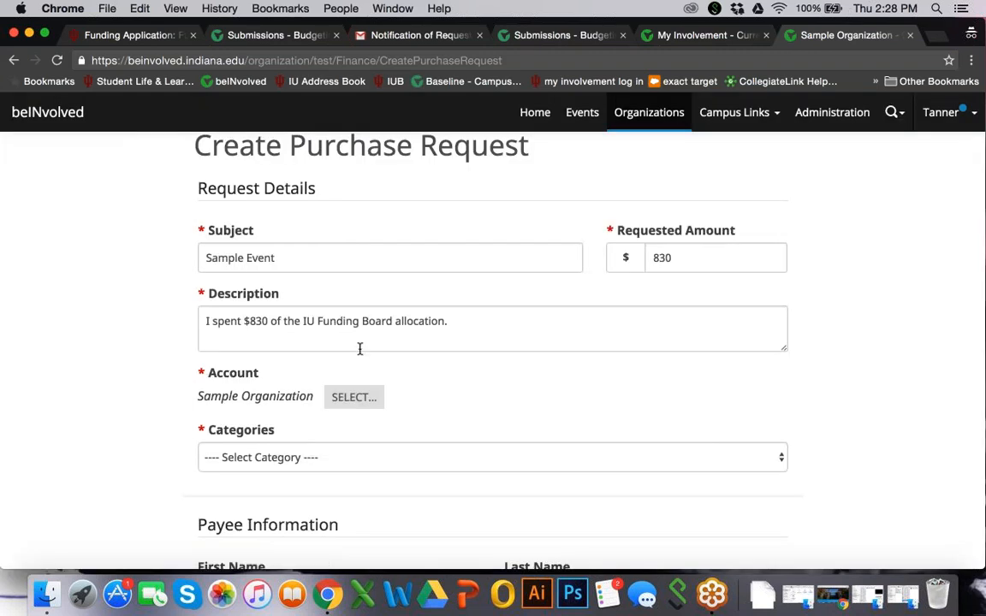
{"action": "scroll", "coordinate": [359, 349], "scroll_direction": "down", "scroll_amount": 1}
{"action": "left_click", "coordinate": [439, 419]}
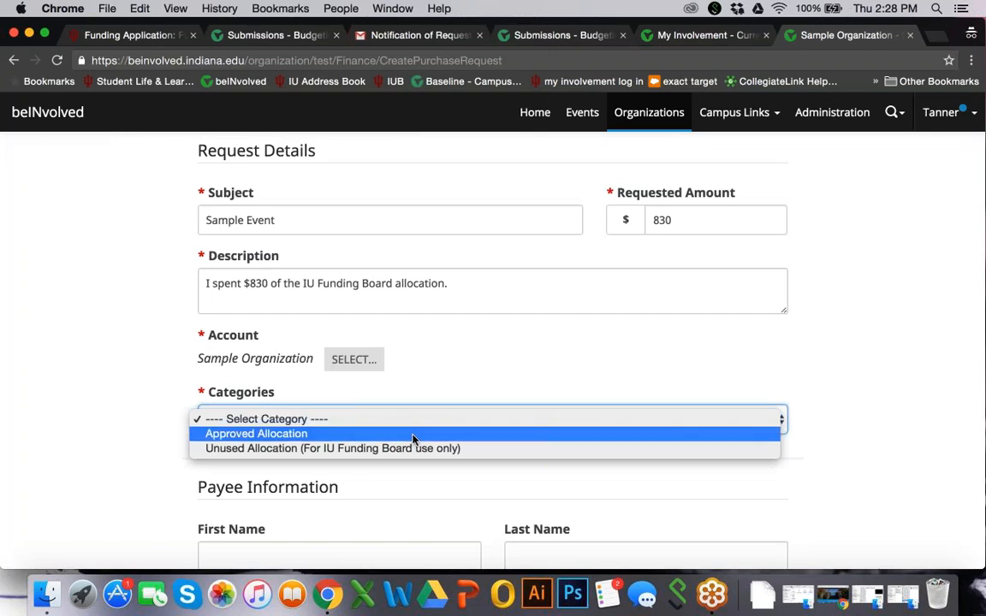
{"action": "left_click", "coordinate": [413, 435]}
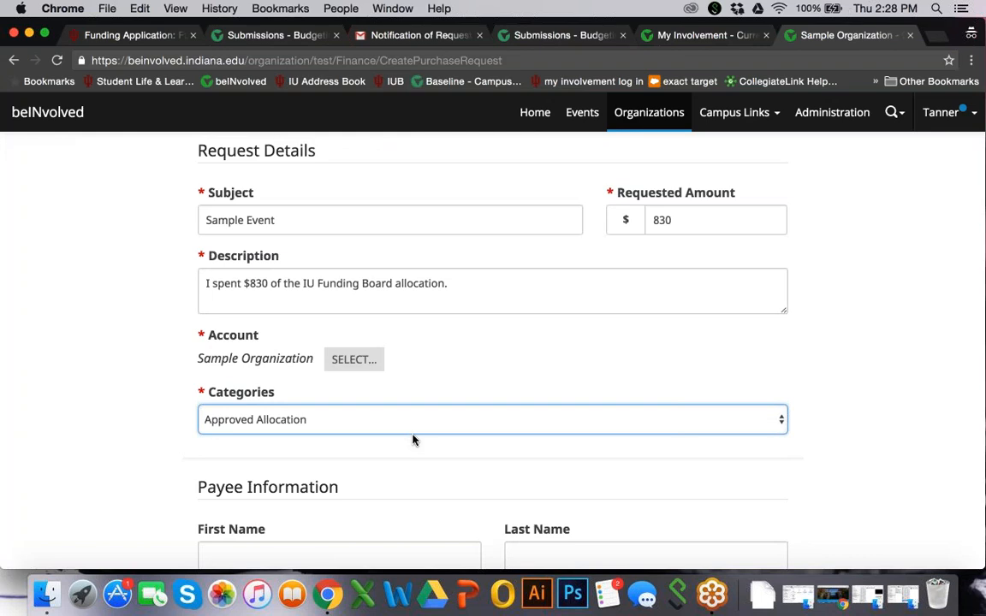
Leave the payee information blank and enter 105 event attendees, 90 of them IU students, in the additional information
{"action": "scroll", "coordinate": [413, 440], "scroll_direction": "down", "scroll_amount": 1}
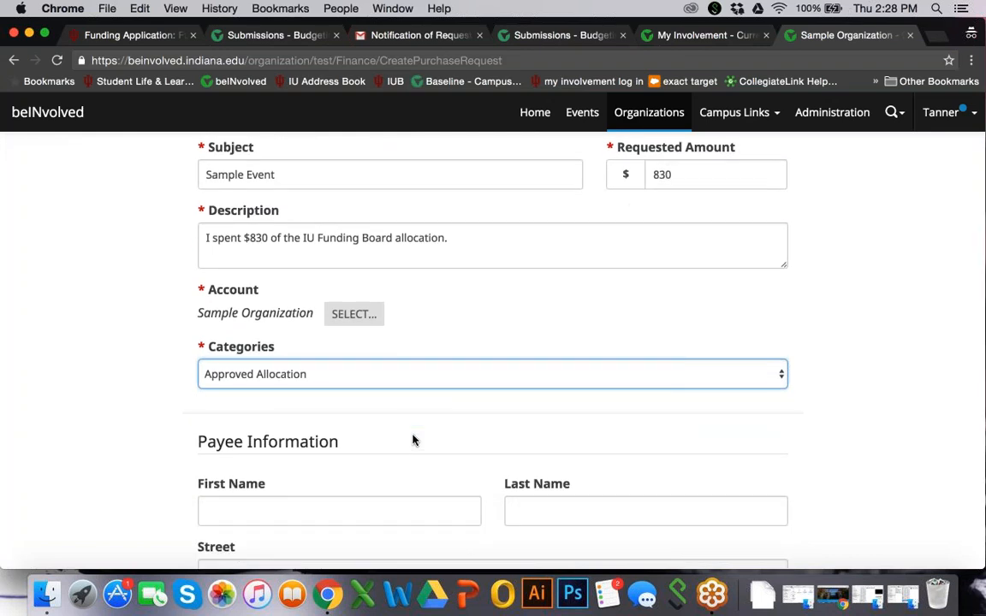
{"action": "scroll", "coordinate": [412, 440], "scroll_direction": "down", "scroll_amount": 5}
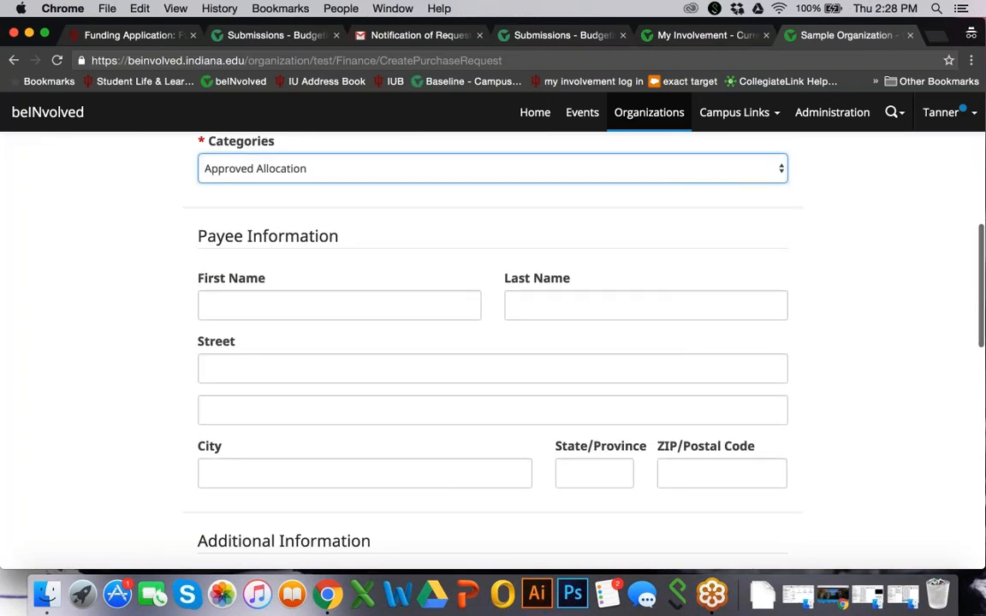
{"action": "scroll", "coordinate": [203, 508], "scroll_direction": "down", "scroll_amount": 1}
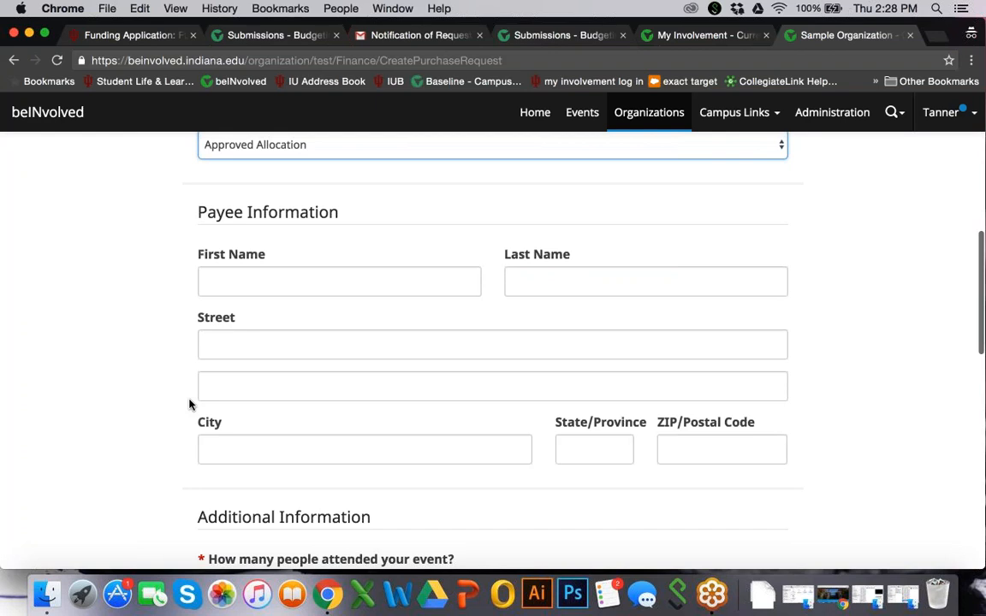
{"action": "scroll", "coordinate": [847, 435], "scroll_direction": "down", "scroll_amount": 5}
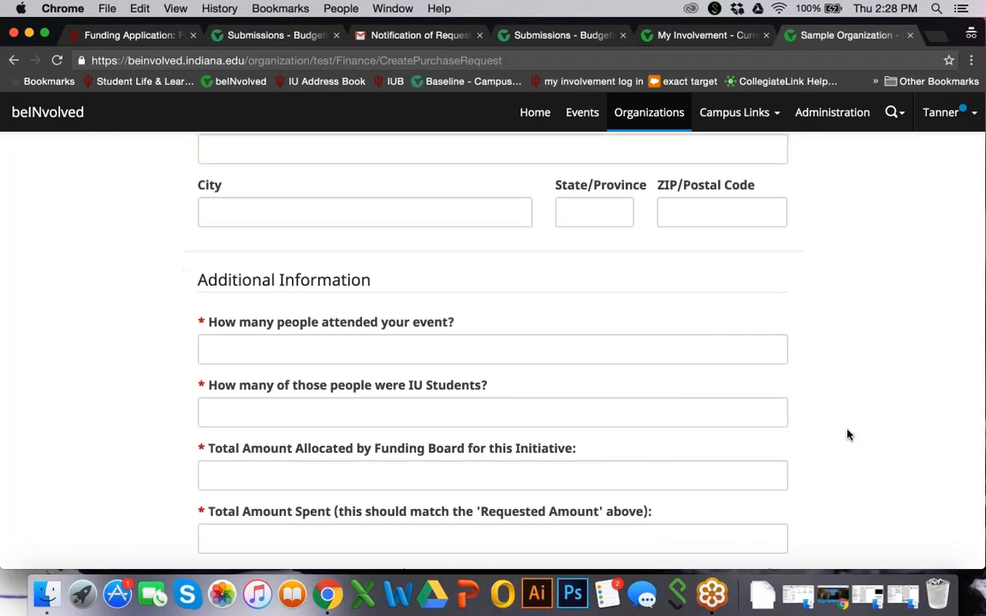
{"action": "scroll", "coordinate": [848, 435], "scroll_direction": "down", "scroll_amount": 2}
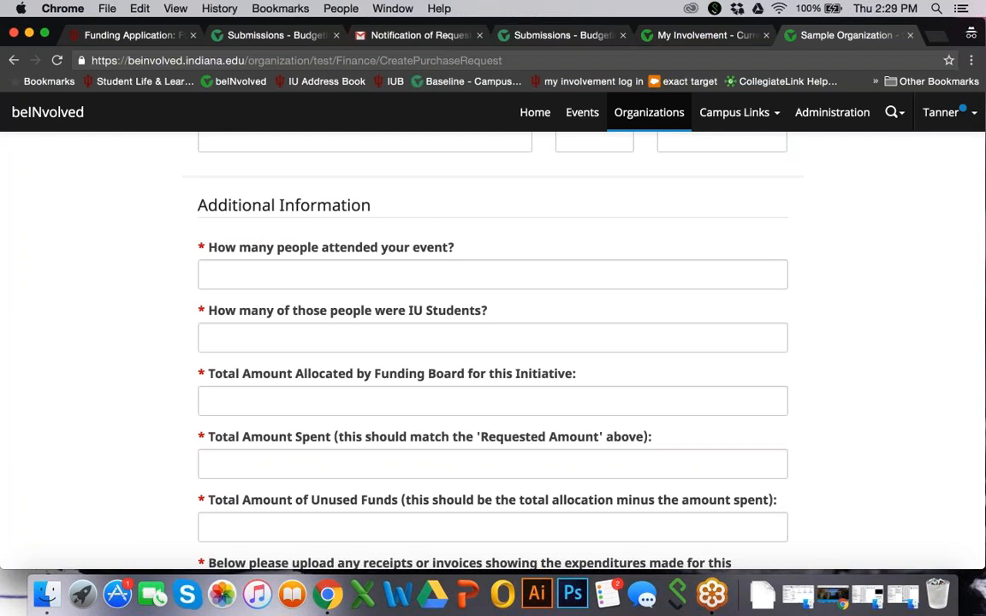
{"action": "left_click", "coordinate": [302, 276]}
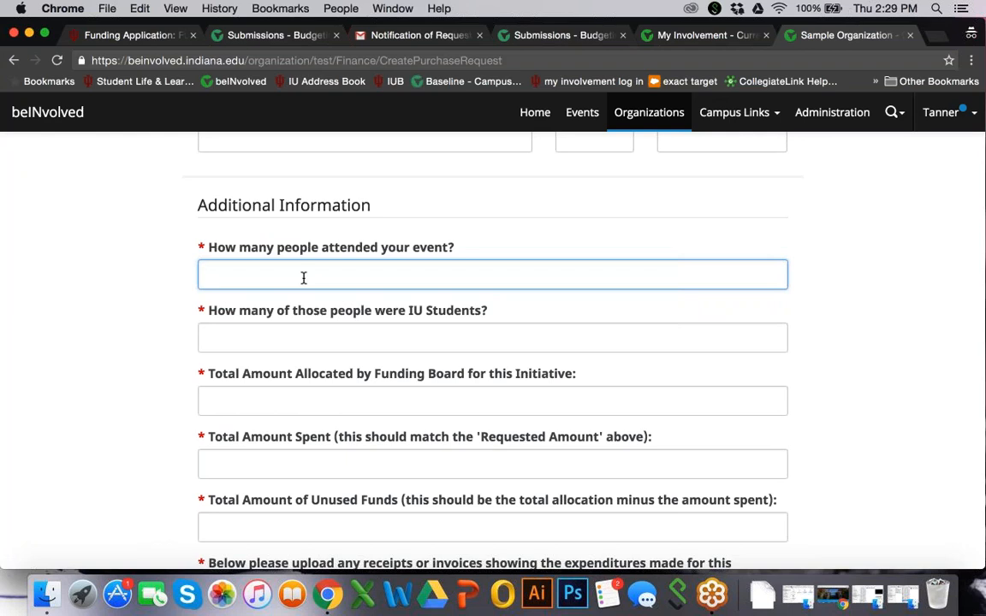
{"action": "type", "text": "105"}
{"action": "left_click", "coordinate": [265, 336]}
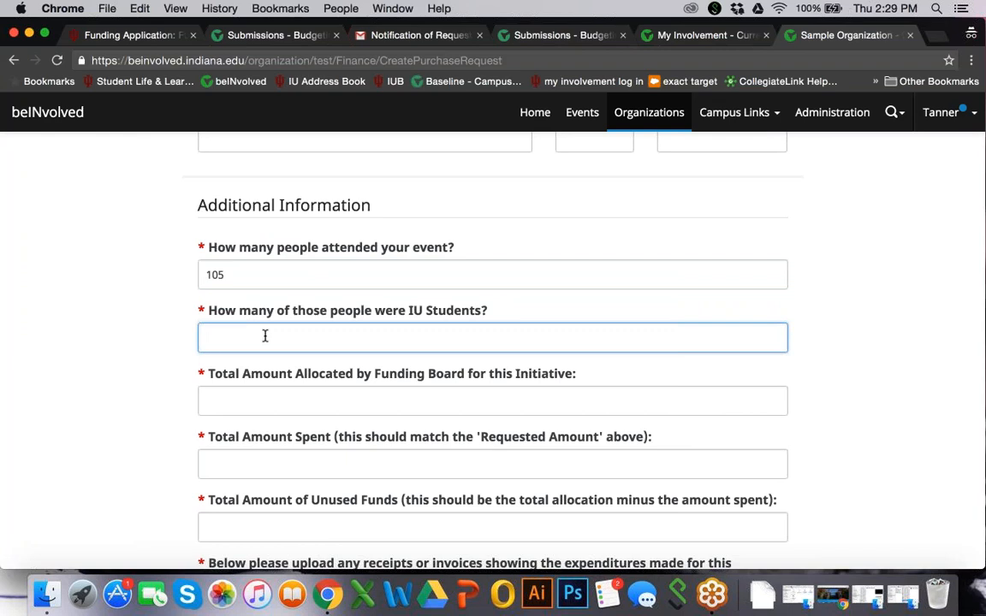
{"action": "type", "text": "90"}
Enter 1030 as the total amount allocated by the Funding Board and 830 as the total amount spent
{"action": "scroll", "coordinate": [366, 441], "scroll_direction": "down", "scroll_amount": 2}
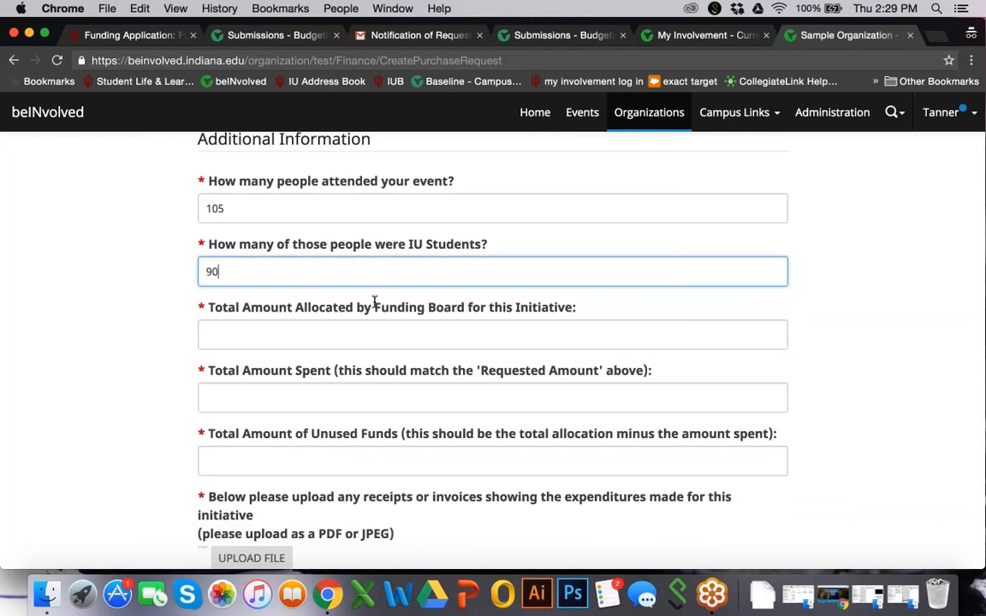
{"action": "key", "text": "Tab"}
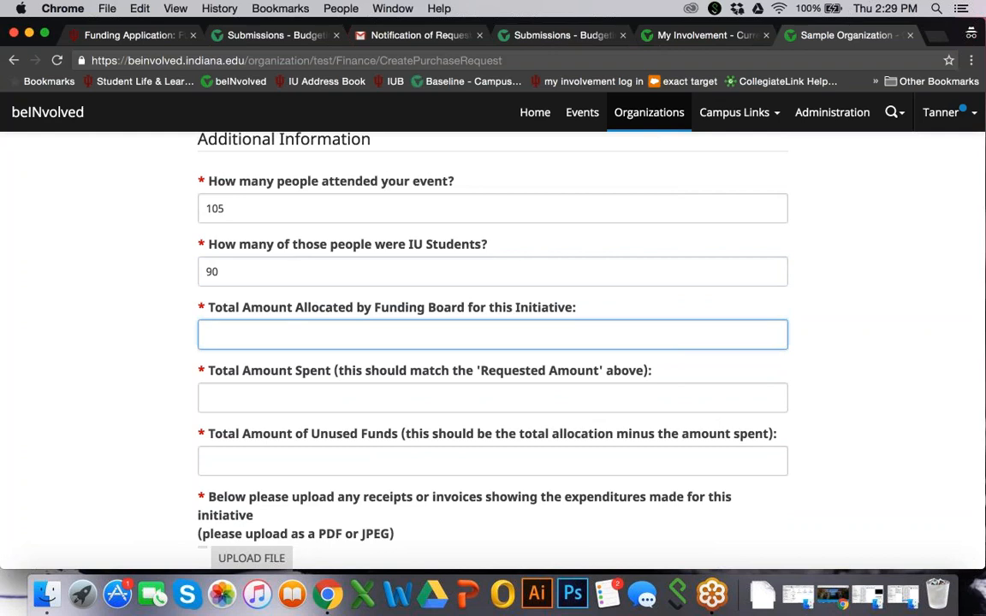
{"action": "type", "text": "1030"}
{"action": "left_click", "coordinate": [363, 399]}
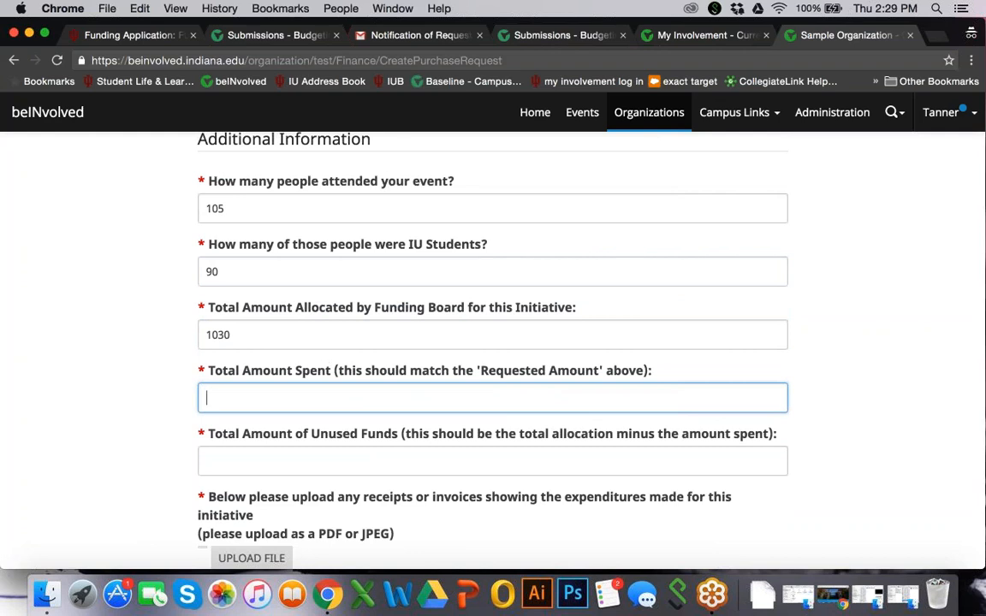
{"action": "scroll", "coordinate": [611, 280], "scroll_direction": "up", "scroll_amount": 10}
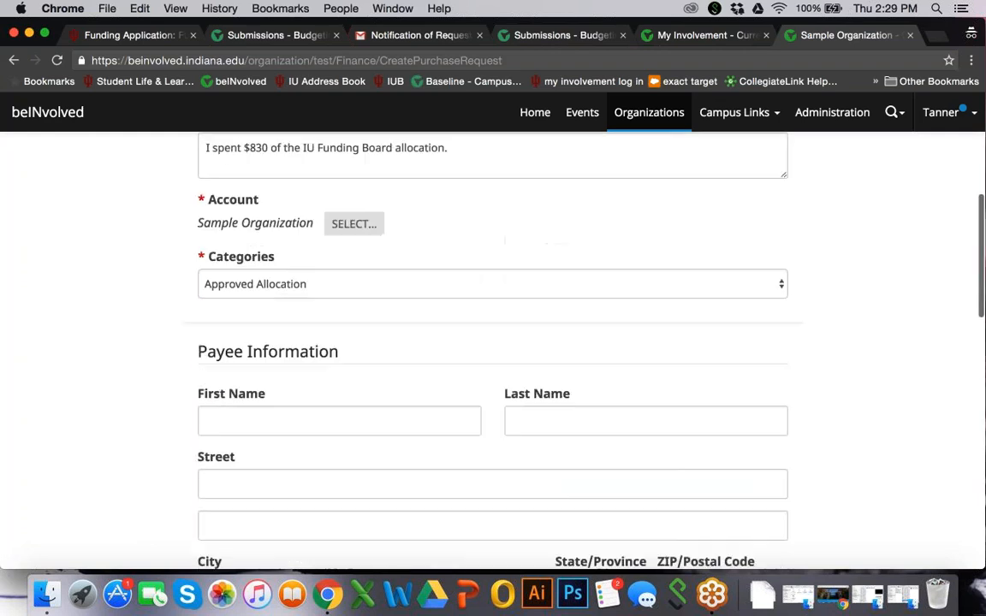
{"action": "scroll", "coordinate": [611, 280], "scroll_direction": "up", "scroll_amount": 4}
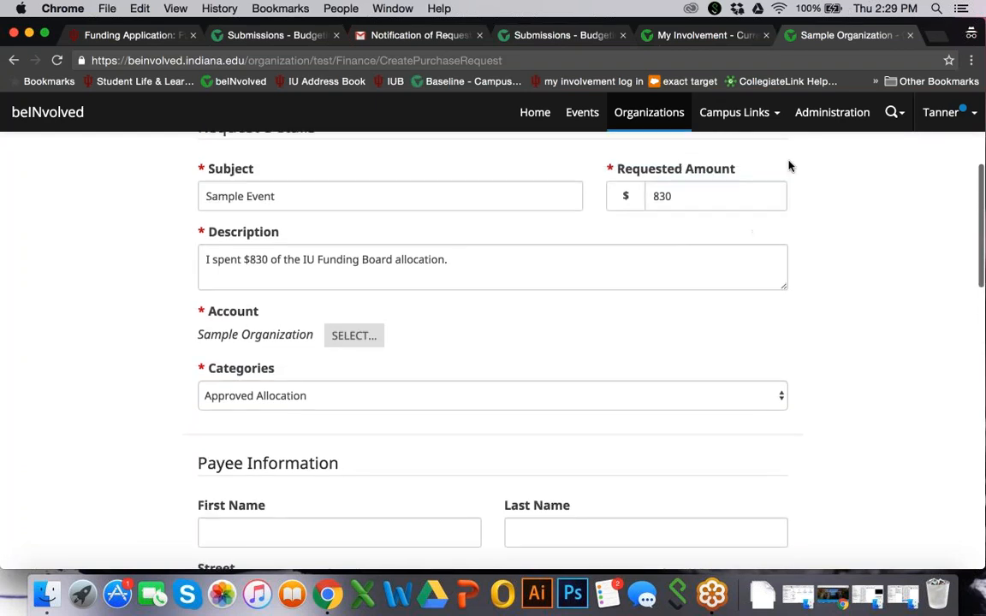
{"action": "scroll", "coordinate": [594, 219], "scroll_direction": "down", "scroll_amount": 5}
{"action": "scroll", "coordinate": [493, 350], "scroll_direction": "down", "scroll_amount": 2}
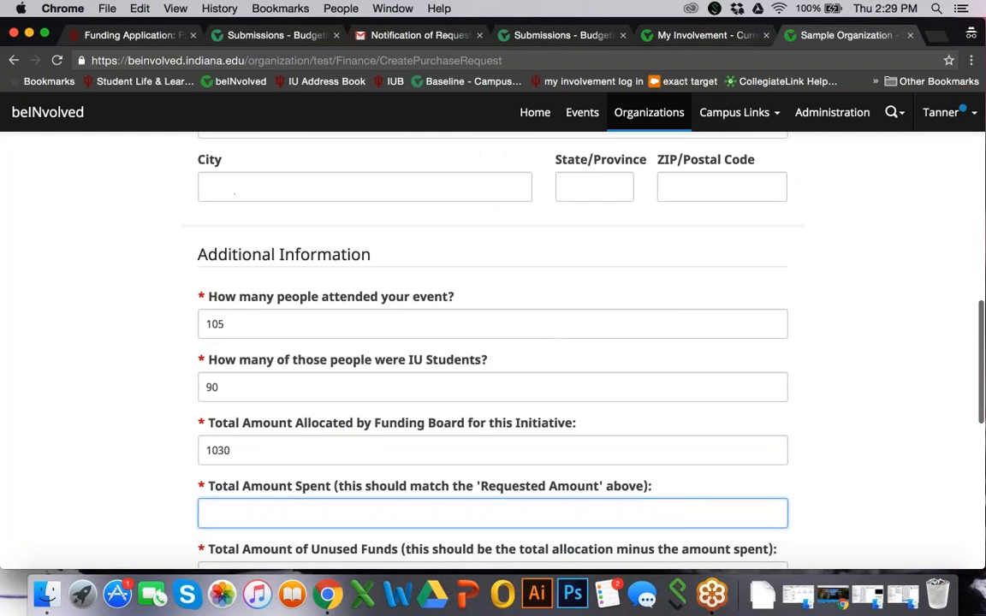
{"action": "type", "text": "830"}
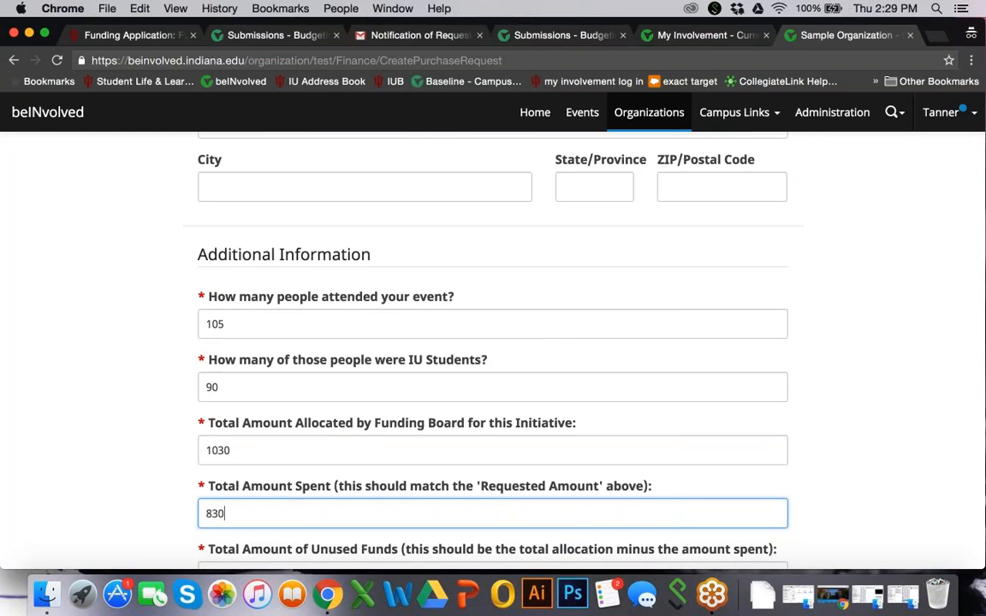
Enter 300 as the total amount of unused funds
{"action": "scroll", "coordinate": [493, 342], "scroll_direction": "down", "scroll_amount": 2}
{"action": "scroll", "coordinate": [493, 359], "scroll_direction": "down", "scroll_amount": 1}
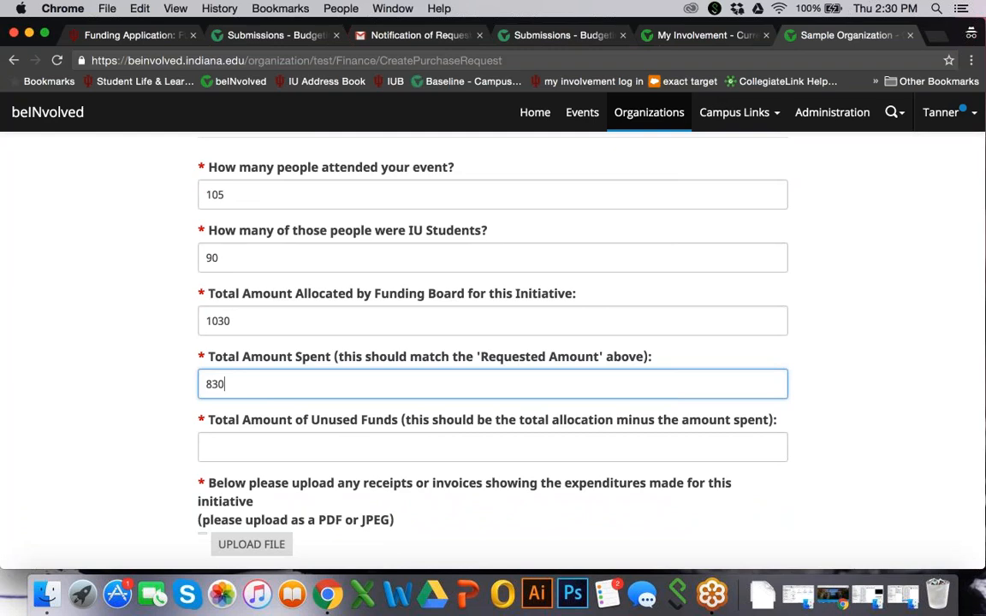
{"action": "key", "text": "Tab"}
{"action": "type", "text": "300"}
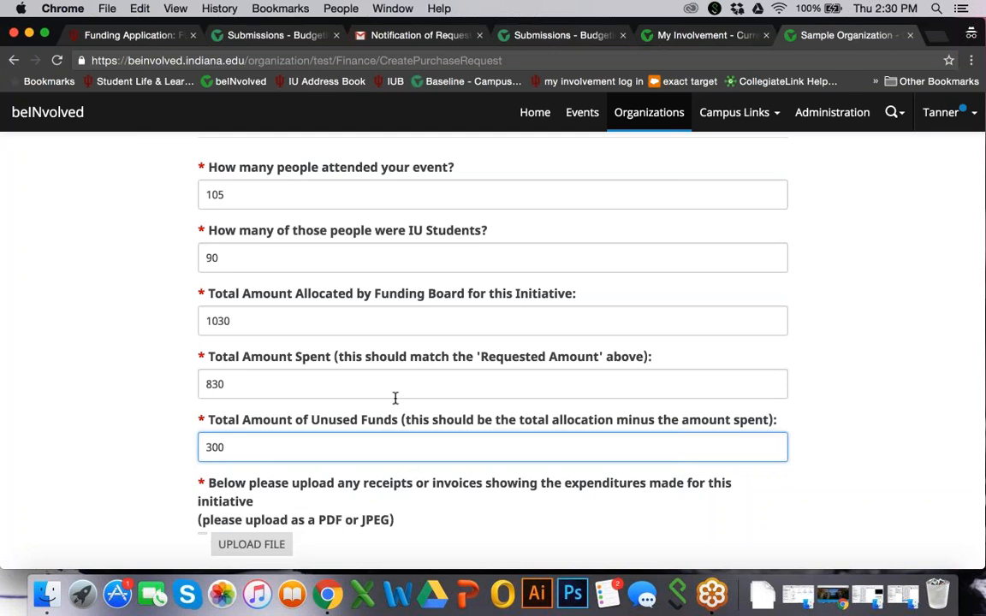
{"action": "scroll", "coordinate": [395, 398], "scroll_direction": "down", "scroll_amount": 3}
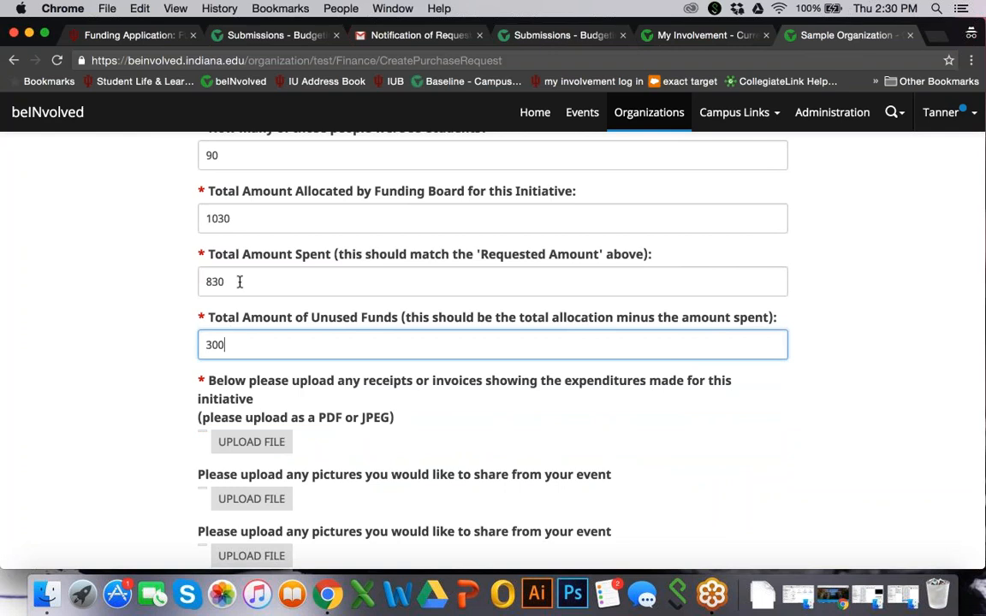
Upload Receipt.jpg from the Desktop as the receipt showing the expenditures made for the initiative
{"action": "left_click_drag", "start_coordinate": [238, 280], "coordinate": [202, 281]}
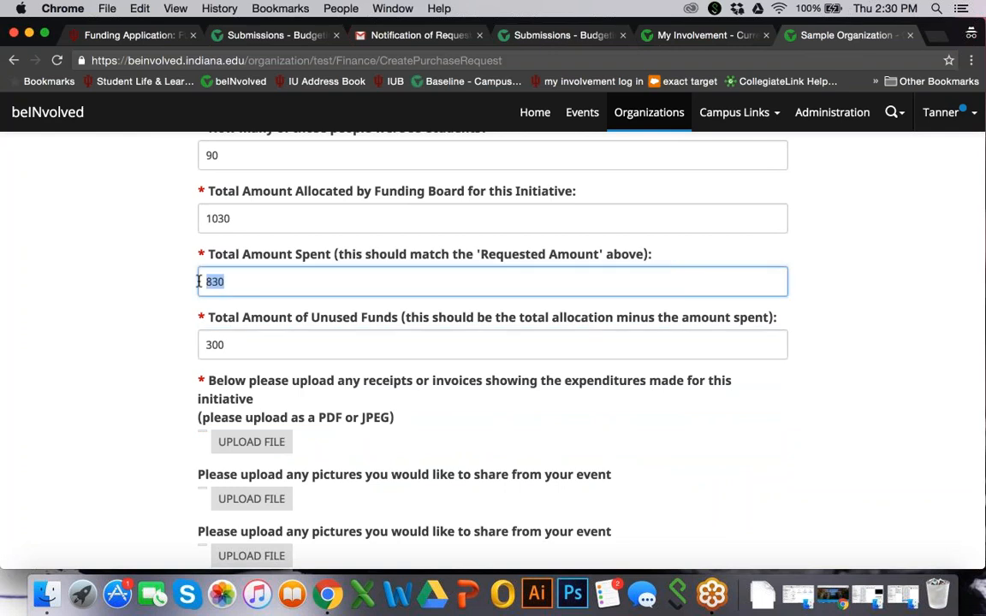
{"action": "left_click", "coordinate": [281, 281]}
{"action": "left_click", "coordinate": [250, 444]}
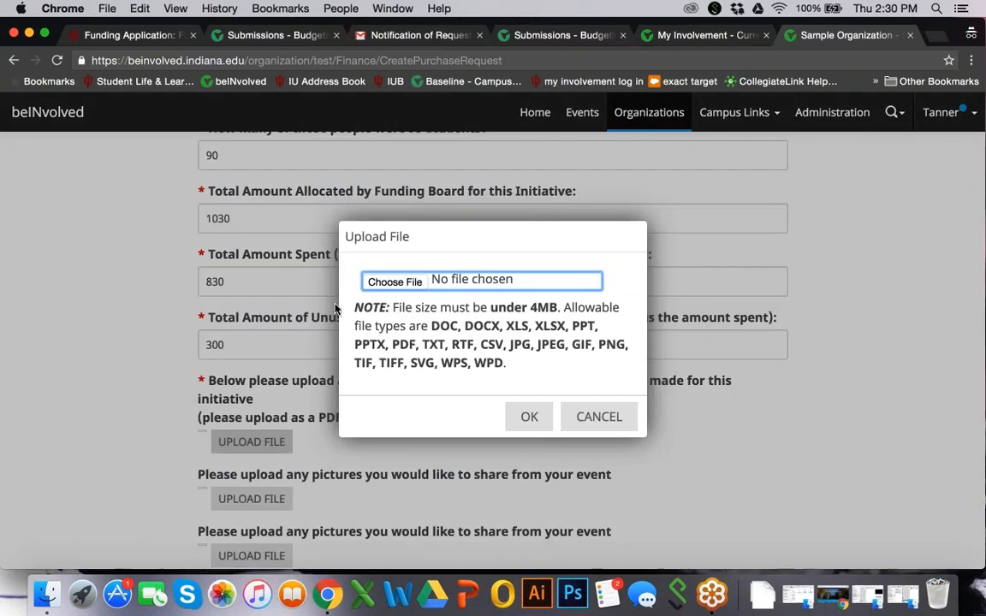
{"action": "left_click", "coordinate": [387, 285]}
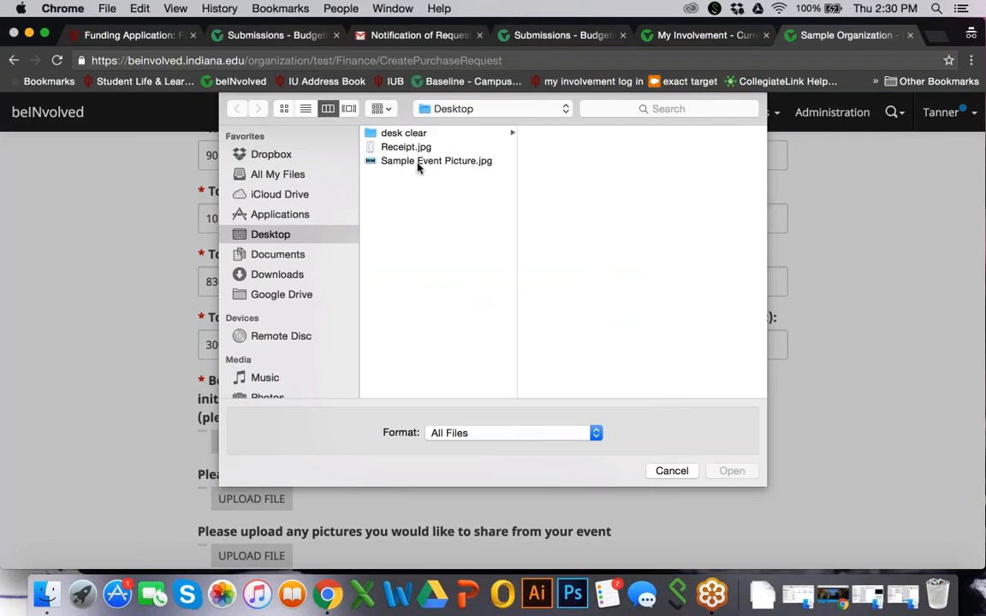
{"action": "left_click", "coordinate": [410, 147]}
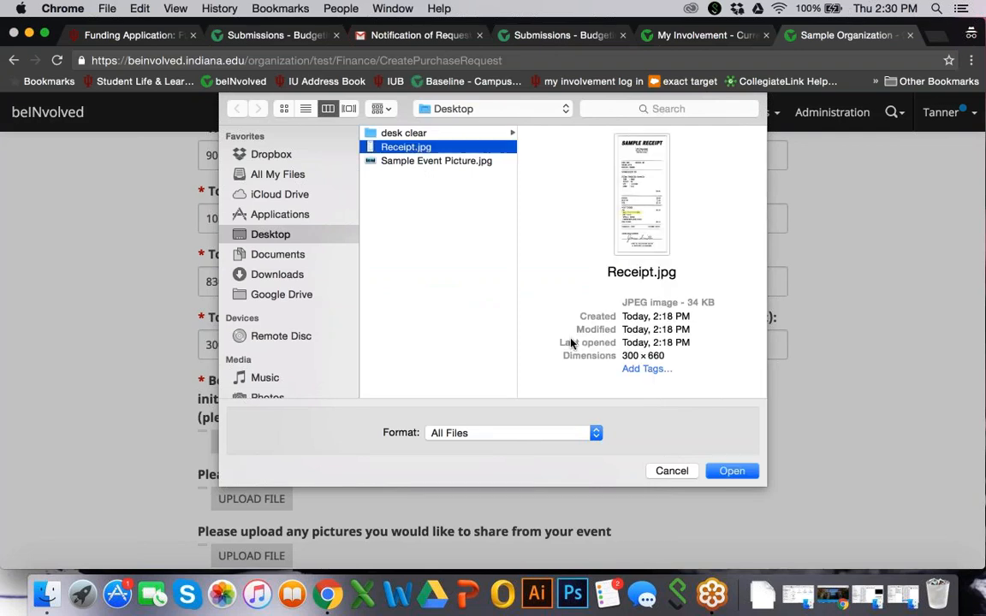
{"action": "left_click", "coordinate": [728, 470]}
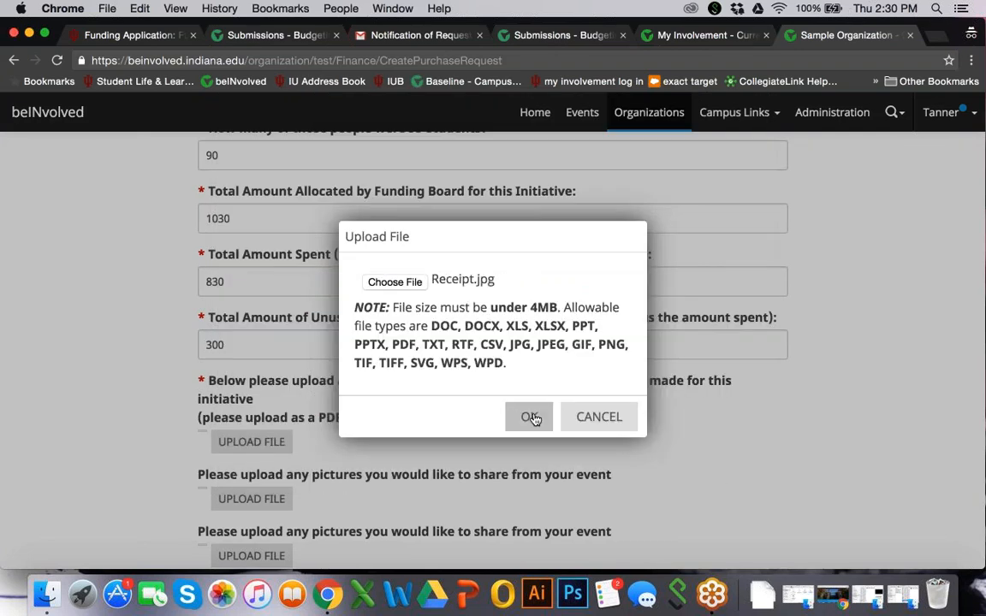
{"action": "left_click", "coordinate": [529, 416]}
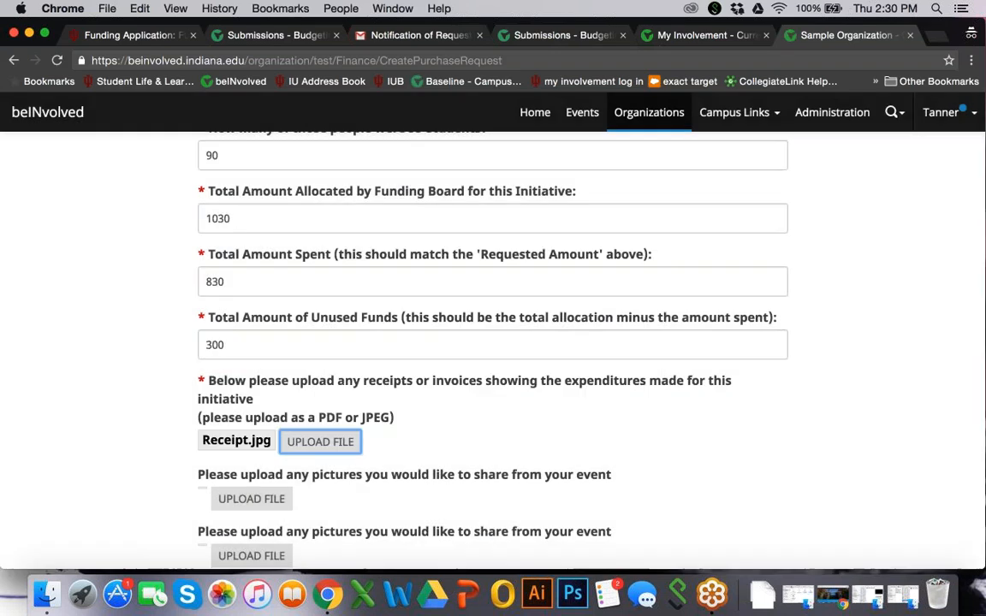
Upload Sample Event Picture.jpg from the Desktop as the first picture to share from the event
{"action": "scroll", "coordinate": [471, 400], "scroll_direction": "down", "scroll_amount": 2}
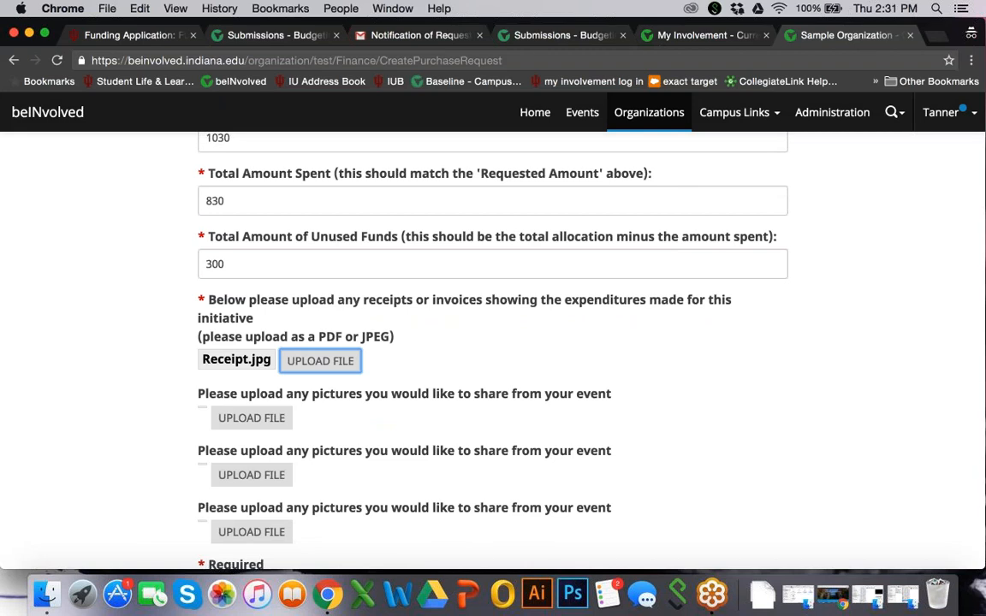
{"action": "scroll", "coordinate": [493, 342], "scroll_direction": "down", "scroll_amount": 1}
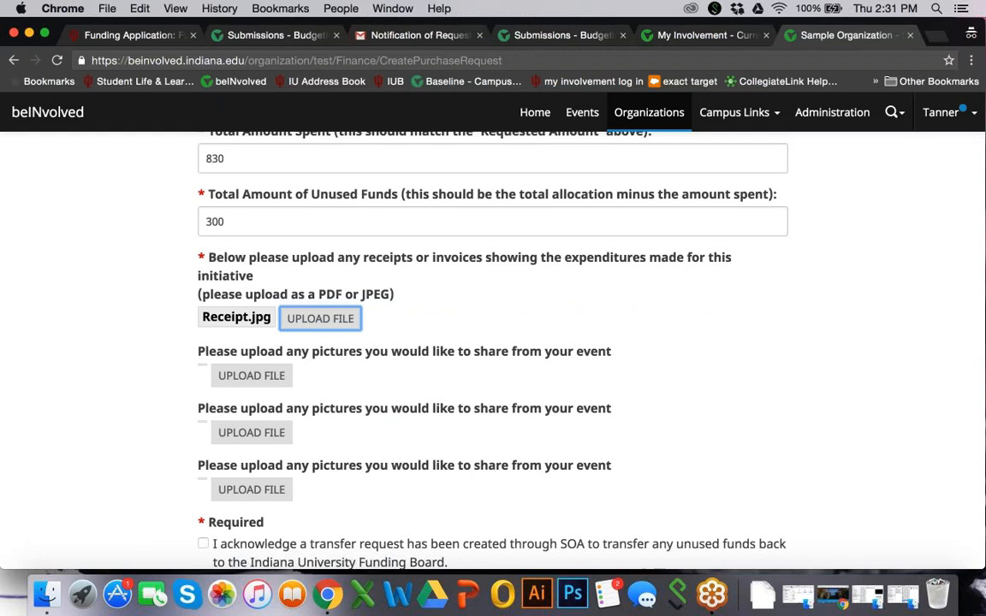
{"action": "left_click", "coordinate": [251, 376]}
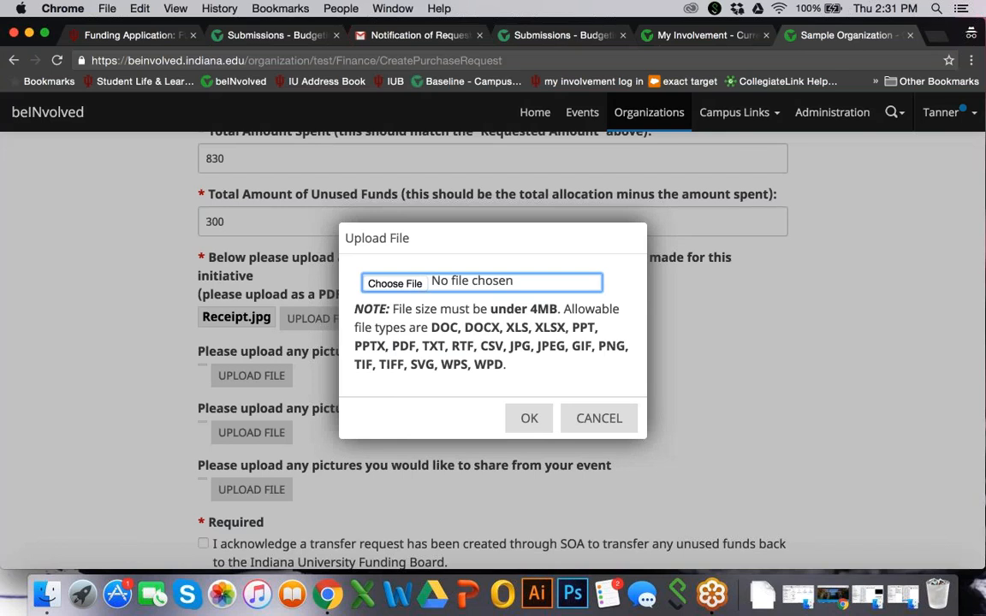
{"action": "left_click", "coordinate": [389, 282]}
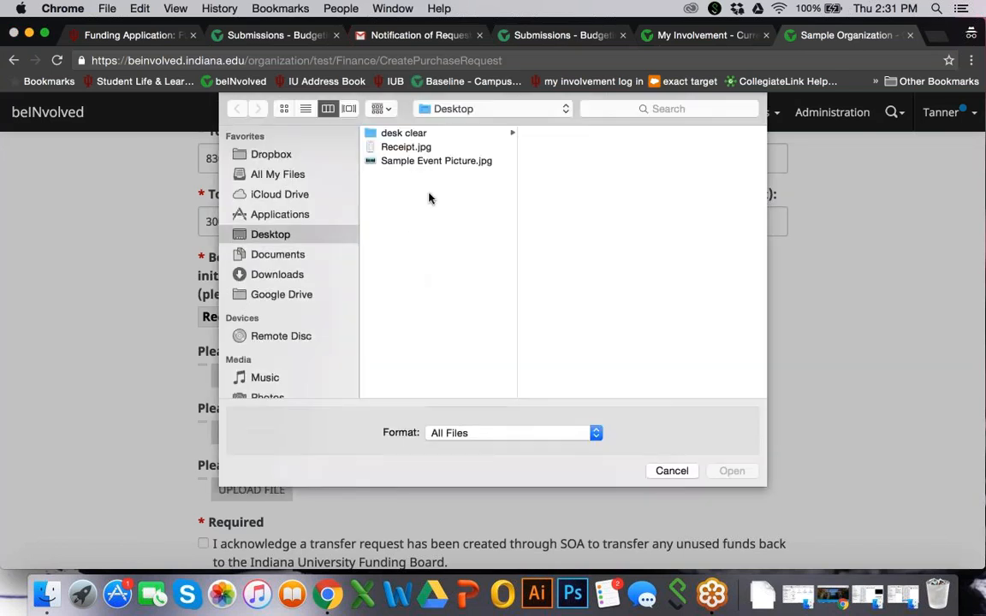
{"action": "left_click", "coordinate": [429, 161]}
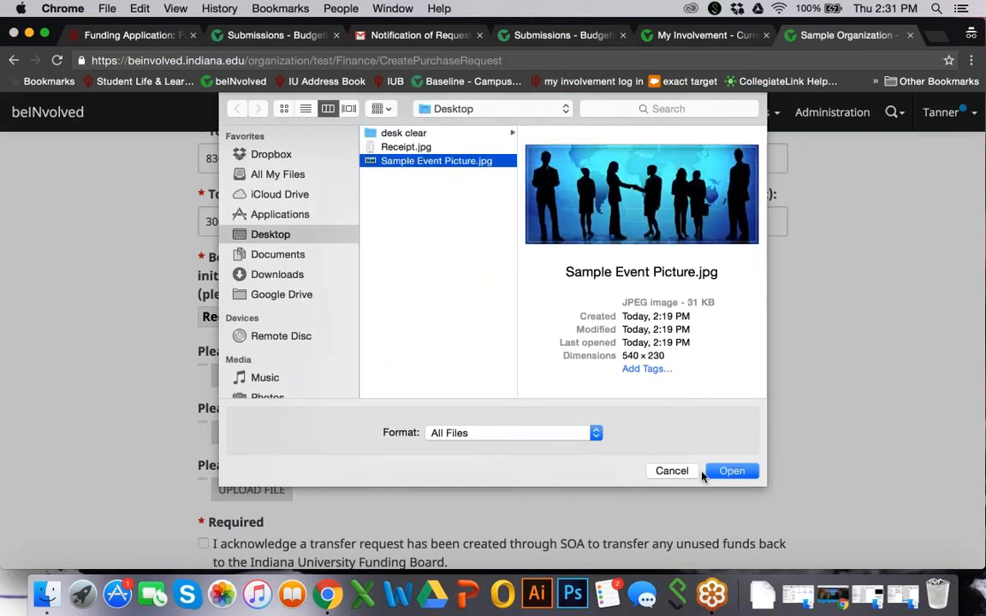
{"action": "left_click", "coordinate": [732, 472]}
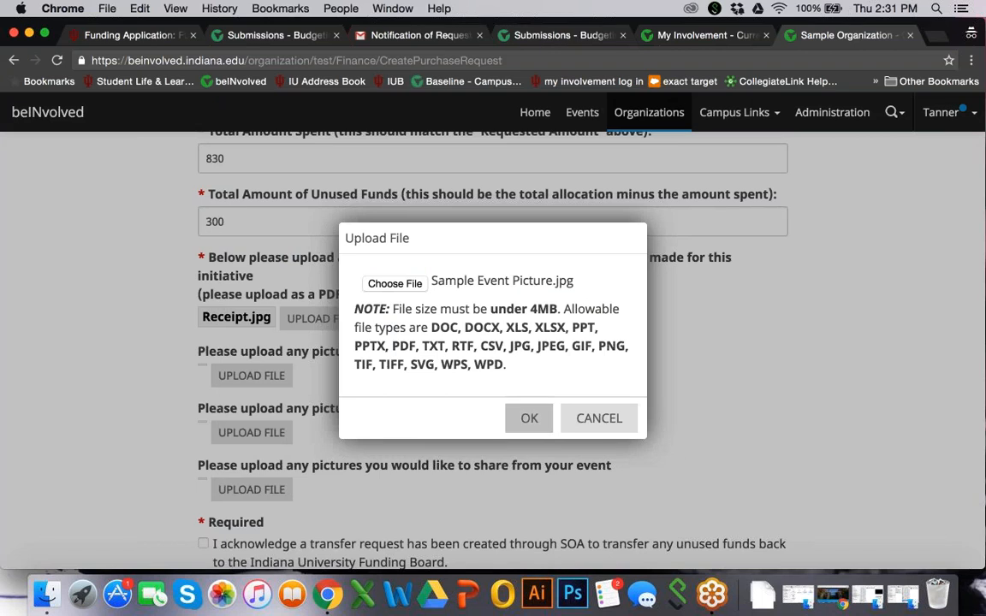
{"action": "left_click", "coordinate": [529, 418]}
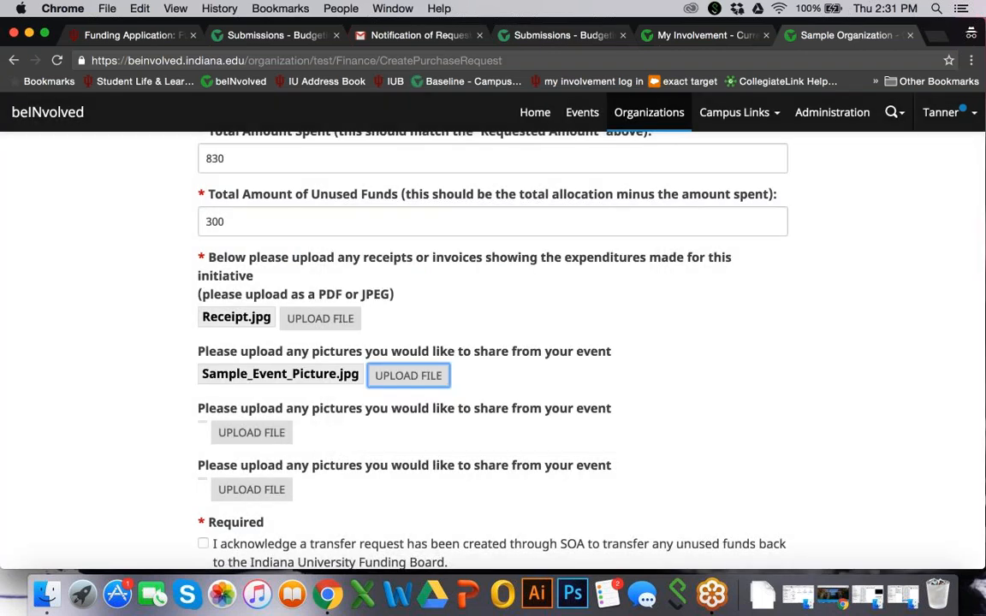
Acknowledge that a transfer request has been created through SOA to return unused funds to the Indiana University Funding Board
{"action": "scroll", "coordinate": [373, 312], "scroll_direction": "down", "scroll_amount": 3}
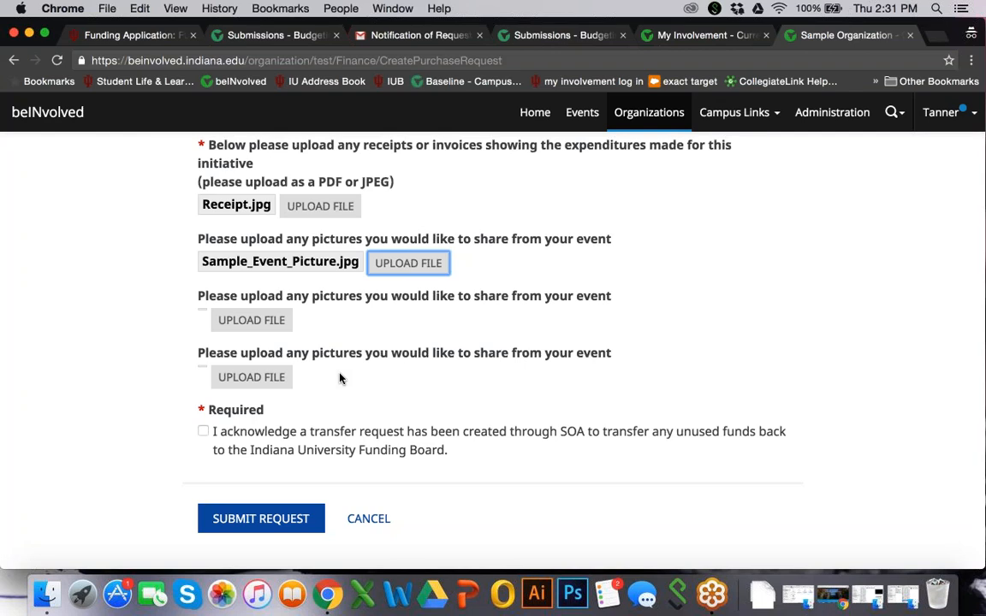
{"action": "scroll", "coordinate": [339, 378], "scroll_direction": "up", "scroll_amount": 1}
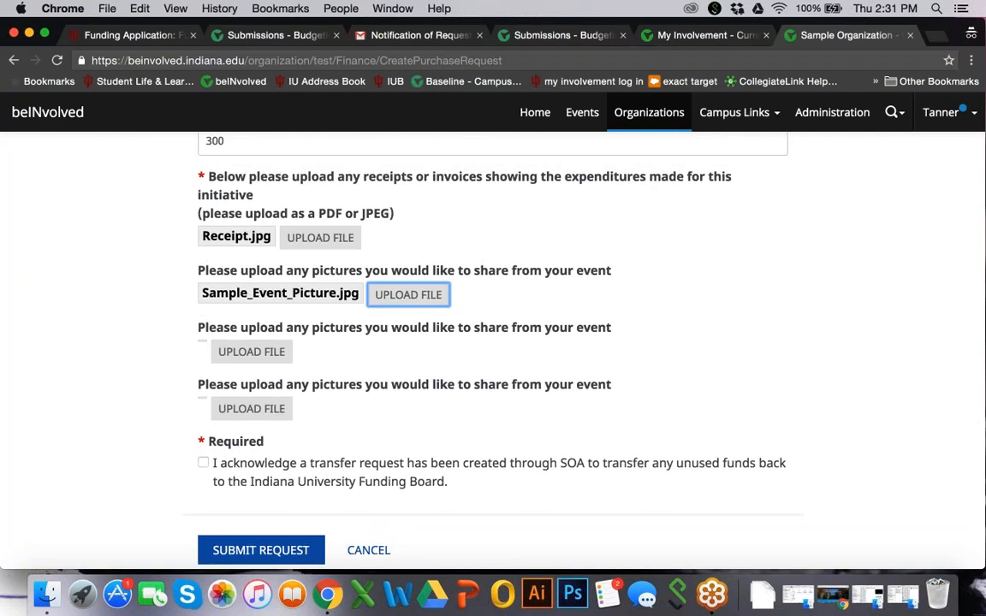
{"action": "scroll", "coordinate": [494, 342], "scroll_direction": "up", "scroll_amount": 3}
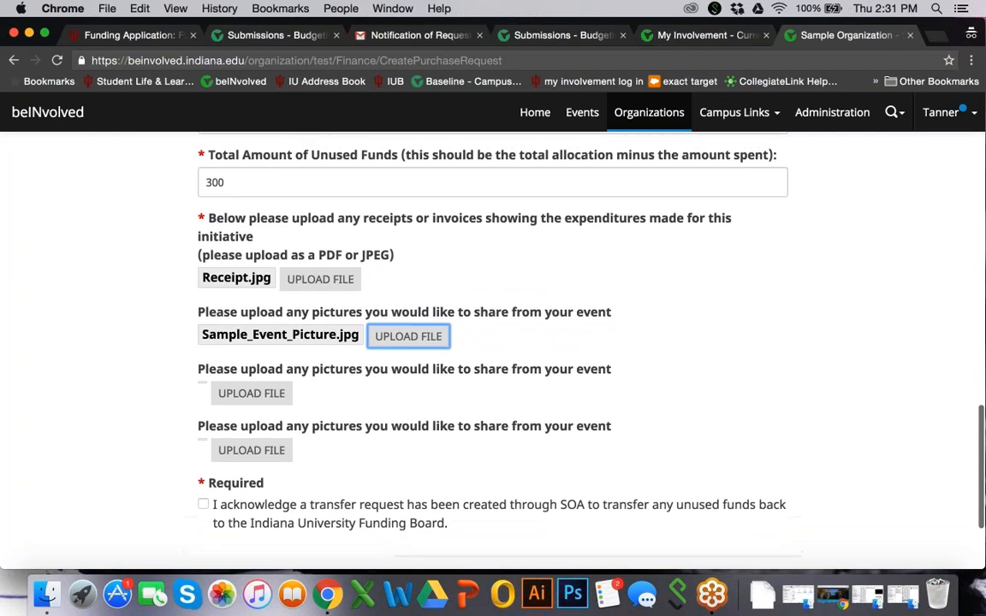
{"action": "scroll", "coordinate": [493, 342], "scroll_direction": "up", "scroll_amount": 2}
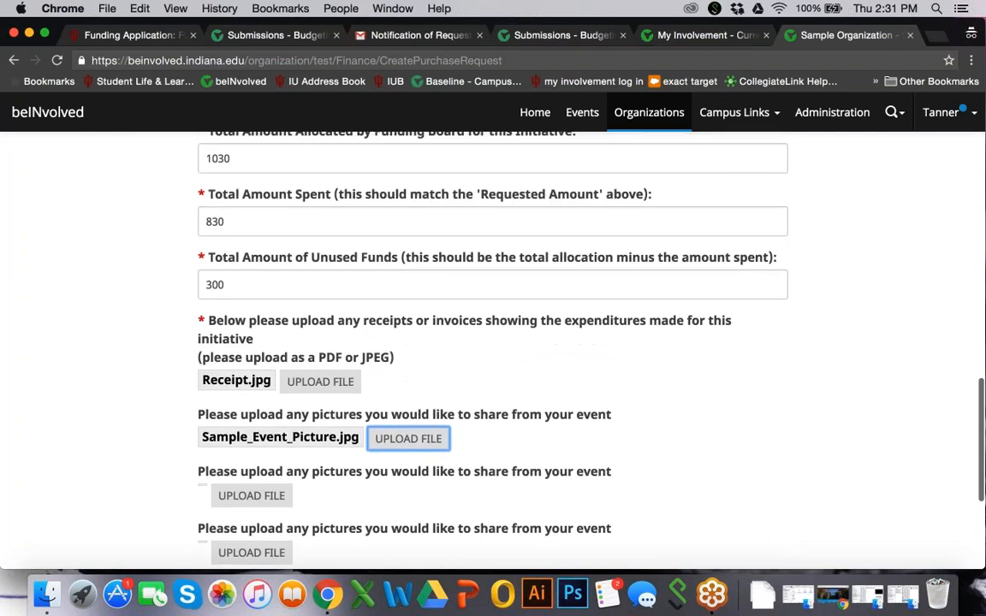
{"action": "left_click", "coordinate": [227, 287]}
{"action": "double_click", "coordinate": [227, 288]}
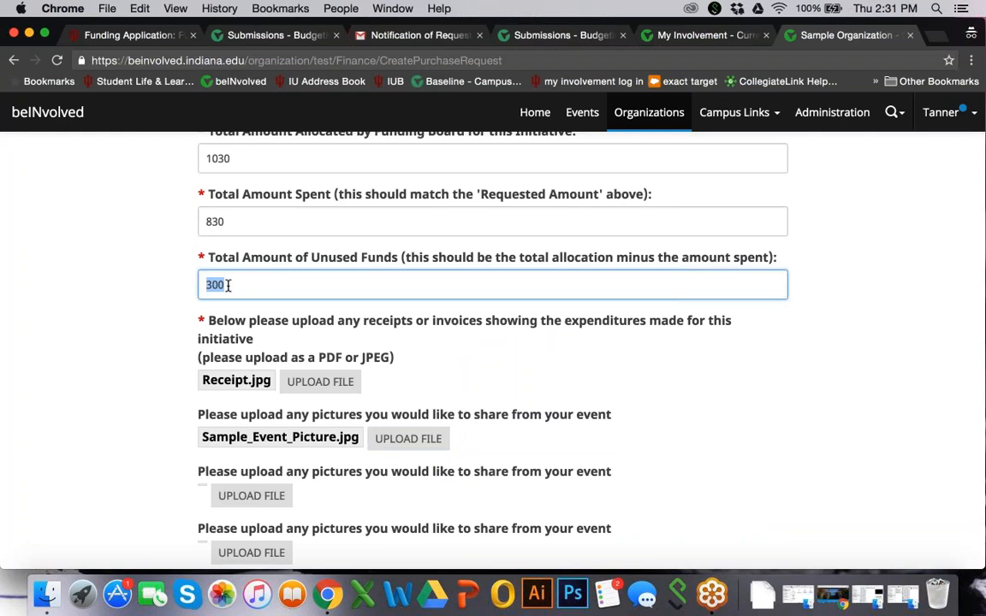
{"action": "scroll", "coordinate": [227, 286], "scroll_direction": "down", "scroll_amount": 5}
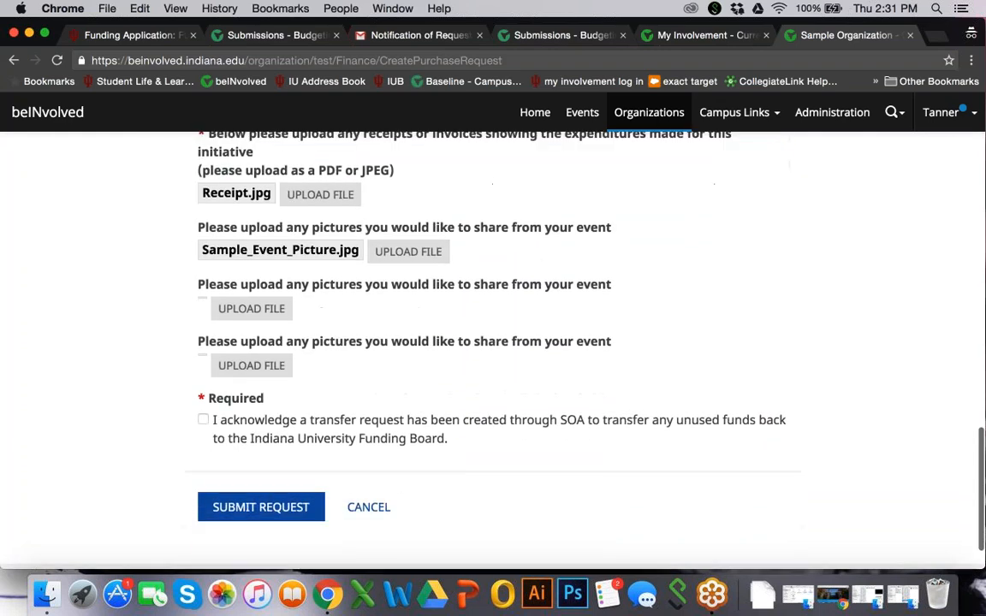
{"action": "left_click", "coordinate": [203, 420]}
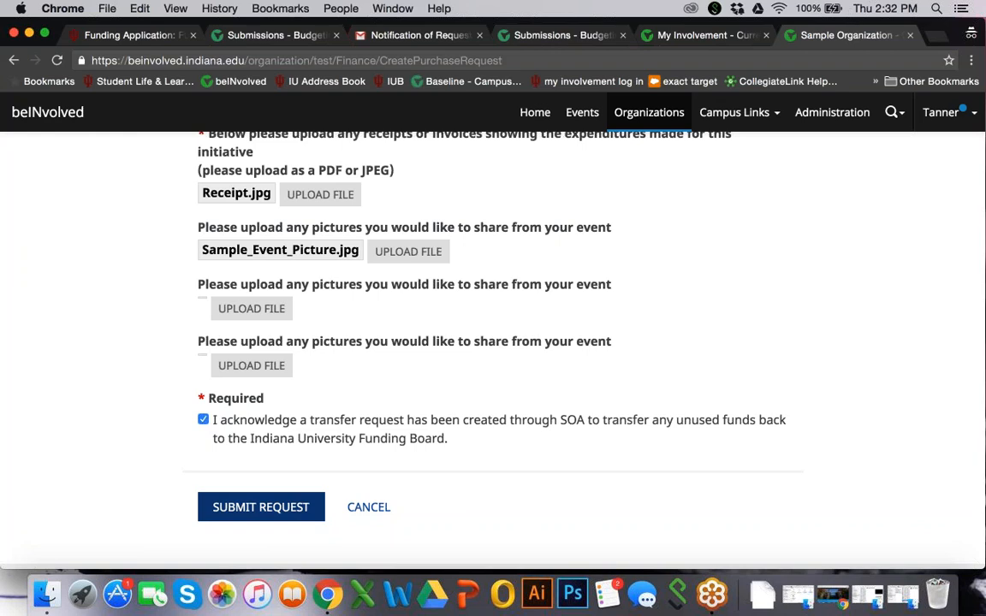
Review the completed request, comparing the total amount spent with the requested amount and checking the account, category, additional information and uploads
{"action": "scroll", "coordinate": [493, 343], "scroll_direction": "up", "scroll_amount": 8}
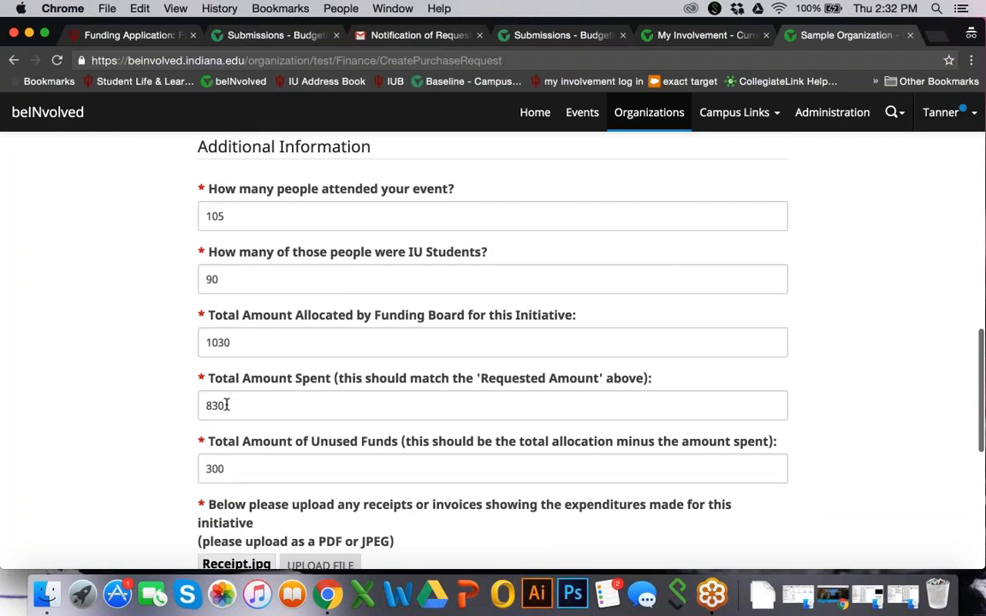
{"action": "left_click_drag", "start_coordinate": [227, 405], "coordinate": [187, 405]}
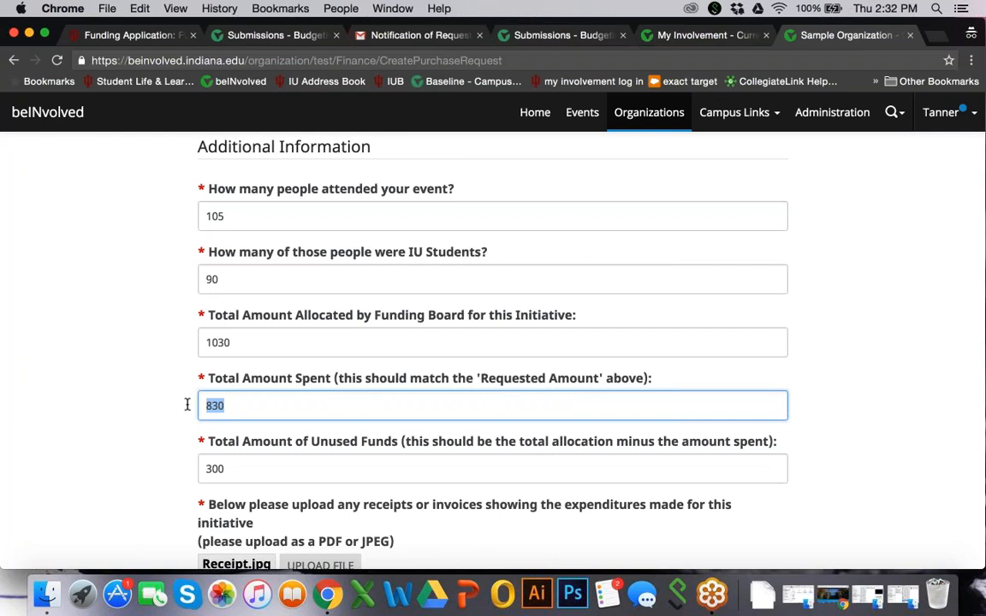
{"action": "scroll", "coordinate": [202, 451], "scroll_direction": "down", "scroll_amount": 3}
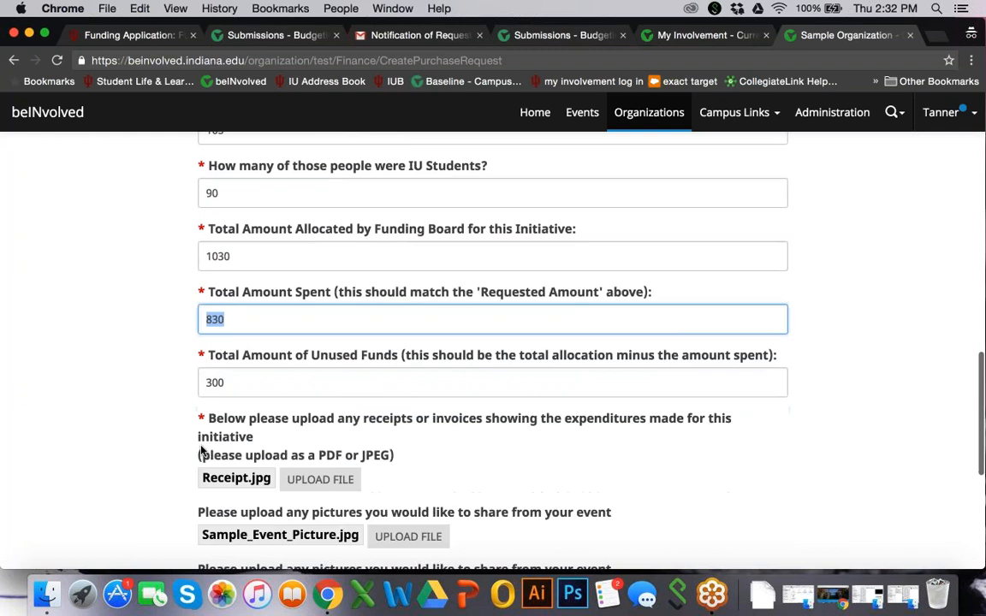
{"action": "scroll", "coordinate": [203, 451], "scroll_direction": "down", "scroll_amount": 10}
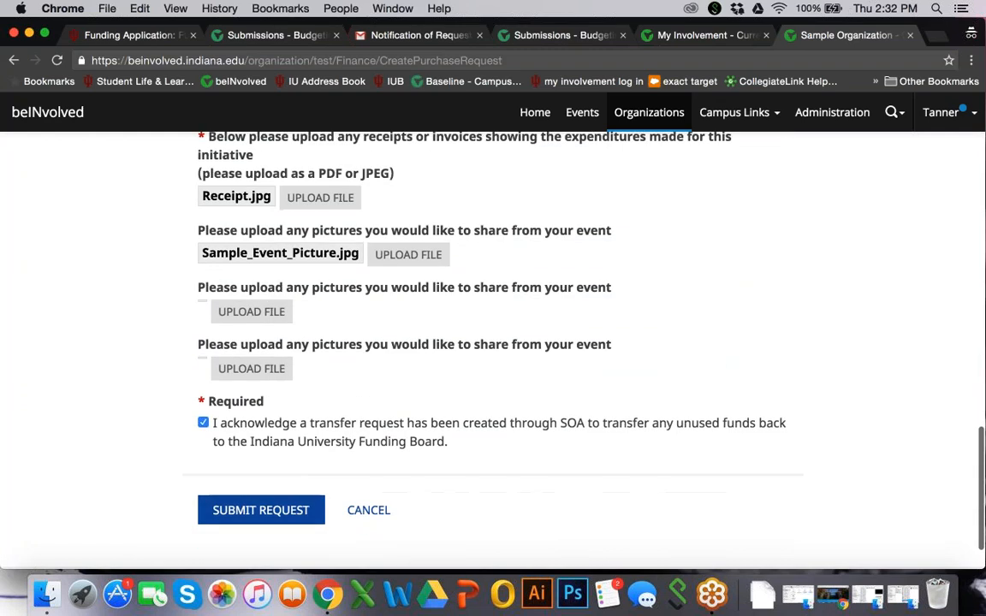
{"action": "scroll", "coordinate": [238, 512], "scroll_direction": "up", "scroll_amount": 20}
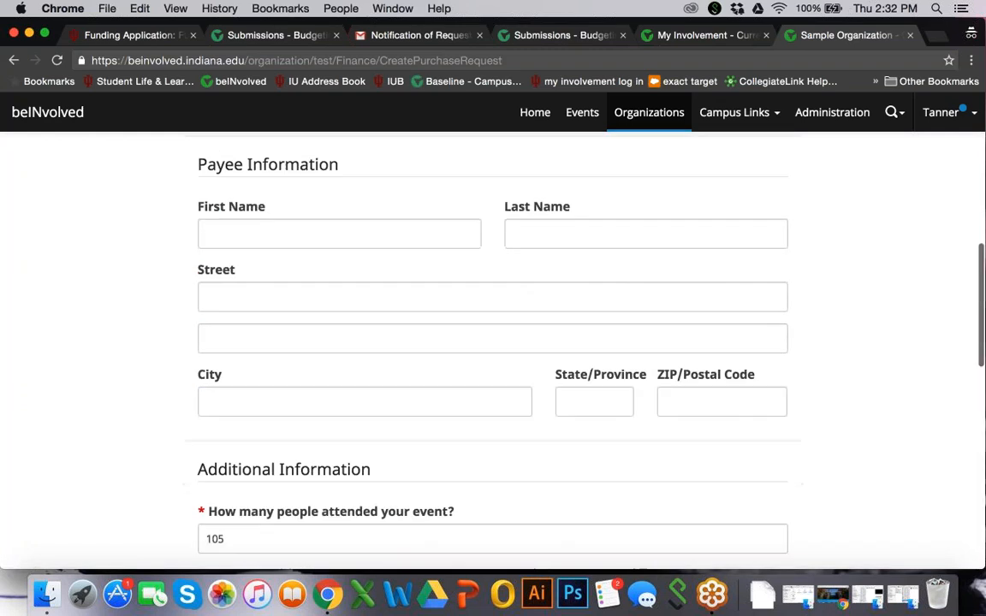
{"action": "scroll", "coordinate": [632, 409], "scroll_direction": "up", "scroll_amount": 10}
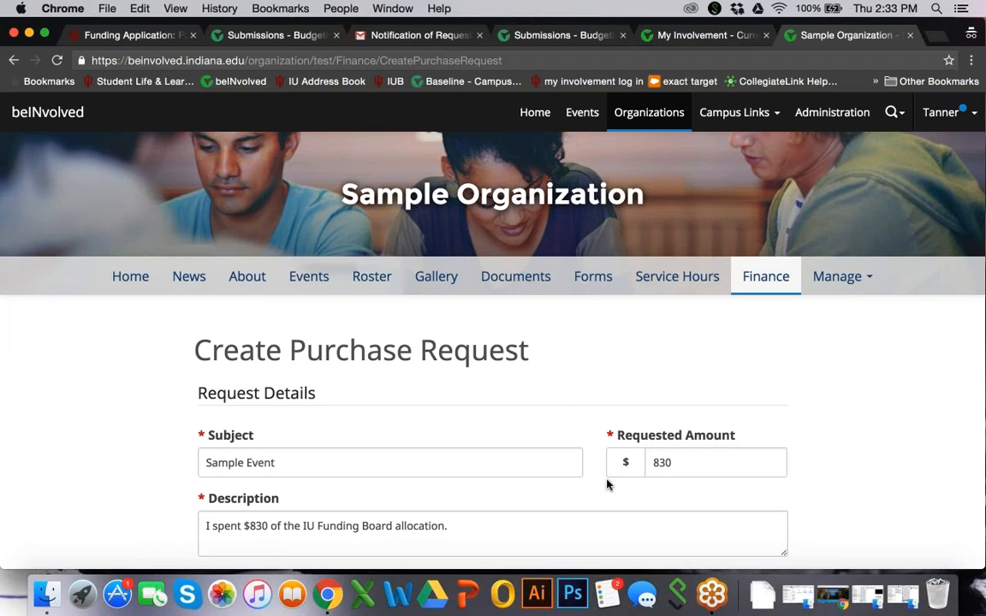
{"action": "scroll", "coordinate": [798, 482], "scroll_direction": "down", "scroll_amount": 5}
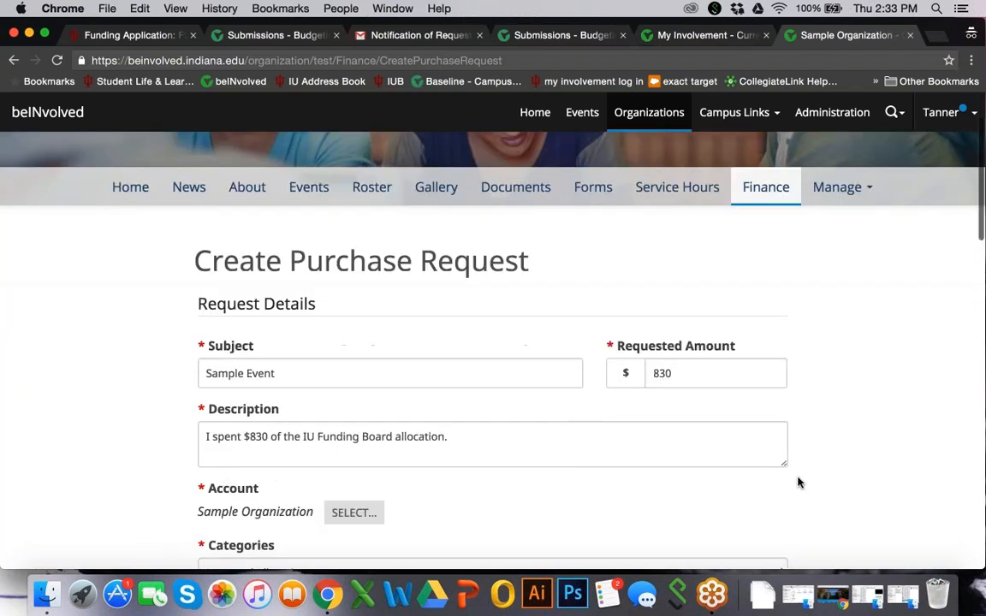
{"action": "scroll", "coordinate": [798, 483], "scroll_direction": "down", "scroll_amount": 3}
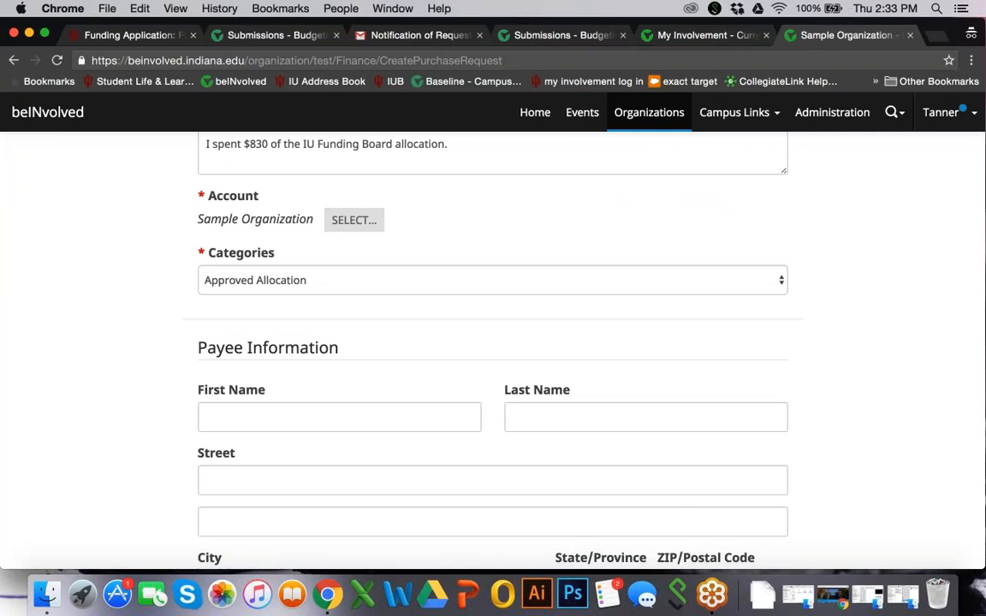
{"action": "scroll", "coordinate": [272, 259], "scroll_direction": "down", "scroll_amount": 1}
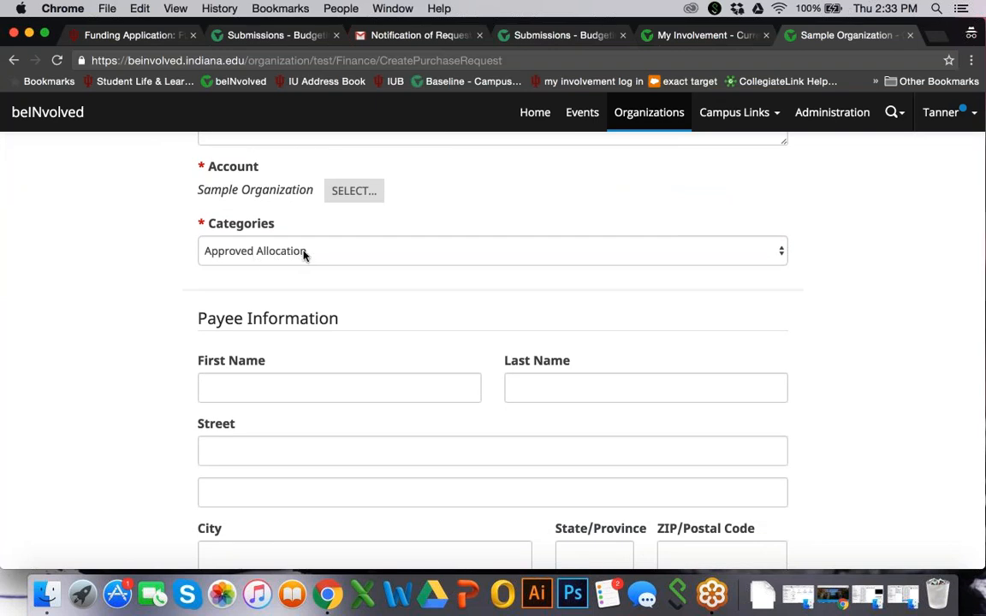
{"action": "scroll", "coordinate": [304, 254], "scroll_direction": "down", "scroll_amount": 1}
{"action": "key", "text": "Tab"}
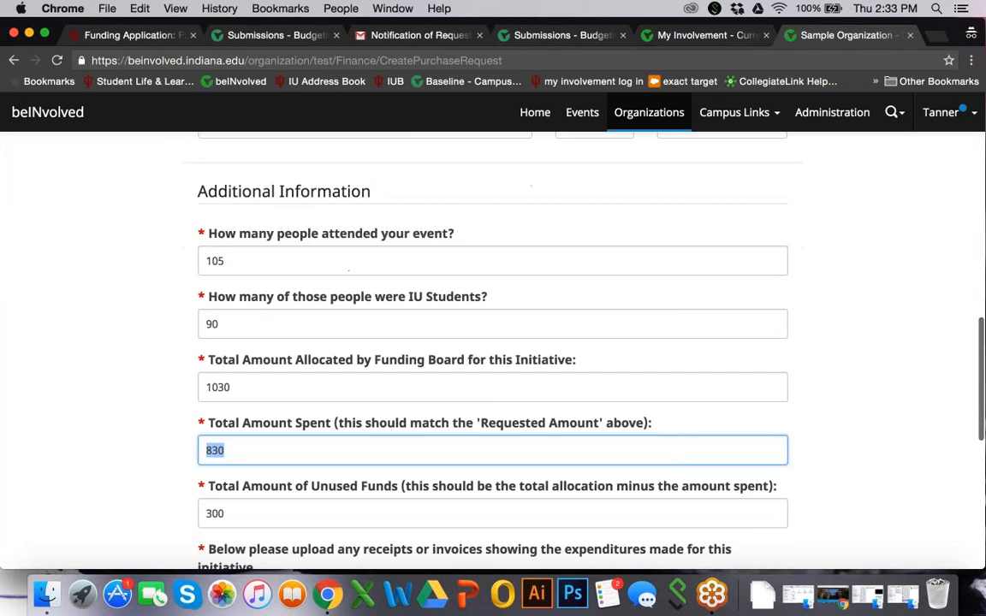
{"action": "scroll", "coordinate": [262, 330], "scroll_direction": "down", "scroll_amount": 2}
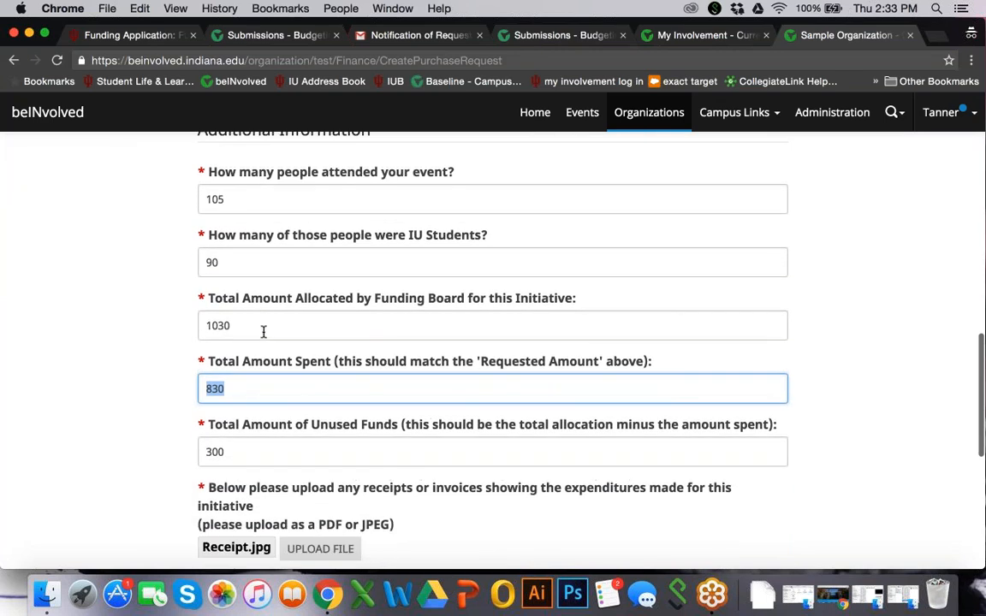
{"action": "scroll", "coordinate": [195, 474], "scroll_direction": "down", "scroll_amount": 2}
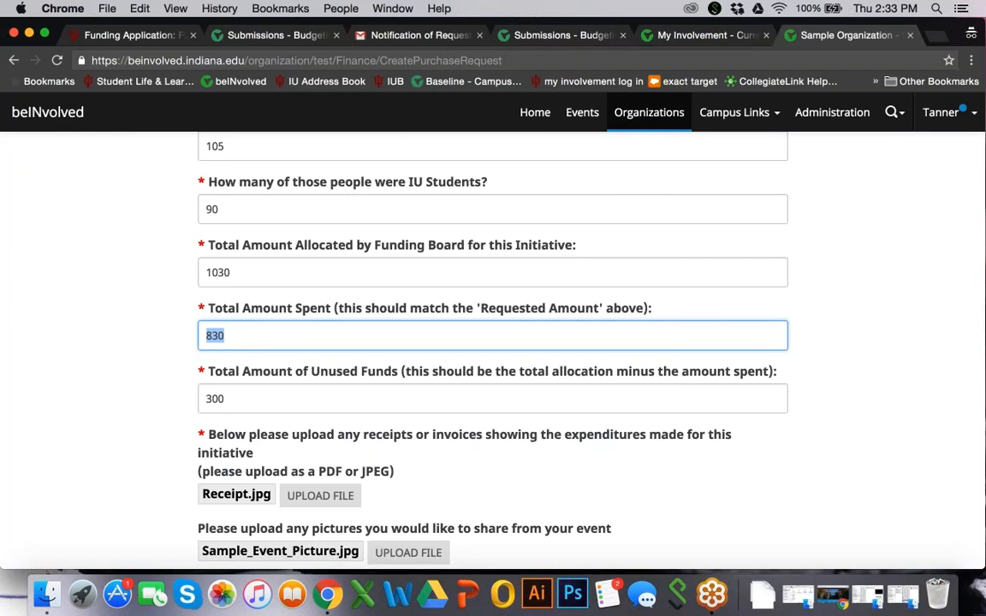
{"action": "scroll", "coordinate": [493, 342], "scroll_direction": "down", "scroll_amount": 2}
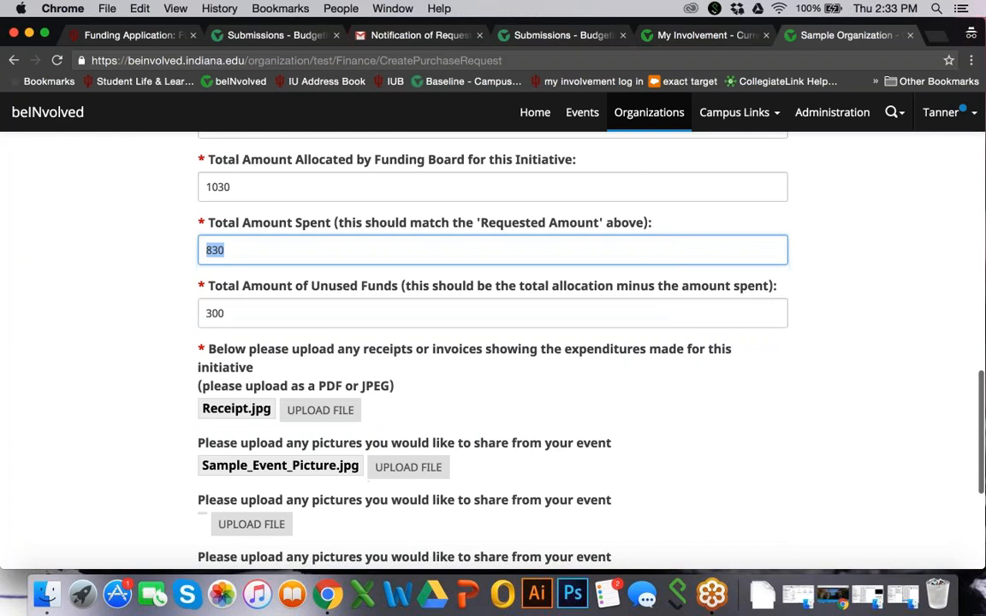
Submit the purchase request and look for it in the organization's list of purchase requests
{"action": "scroll", "coordinate": [493, 343], "scroll_direction": "down", "scroll_amount": 5}
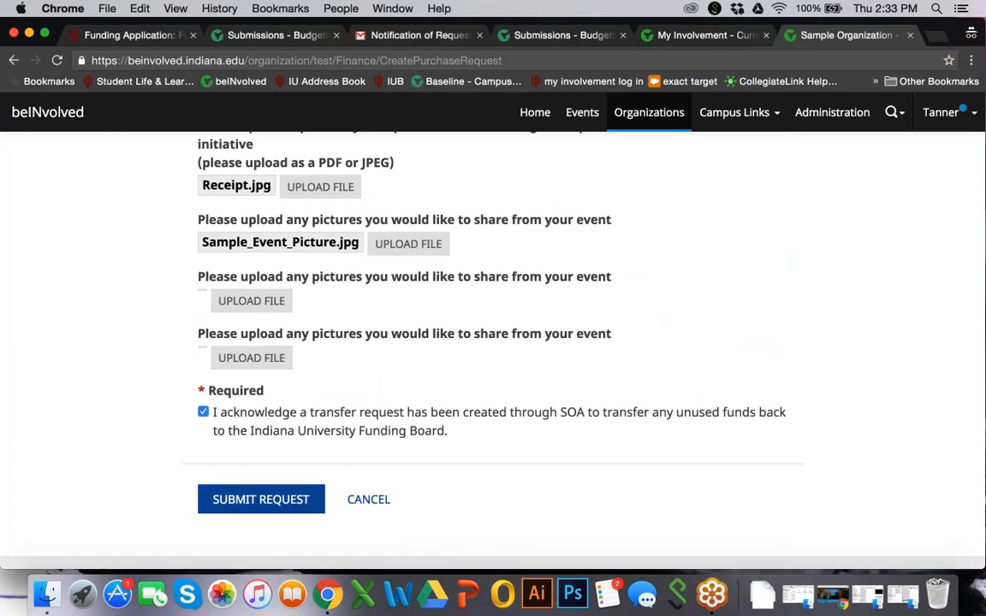
{"action": "left_click", "coordinate": [261, 500]}
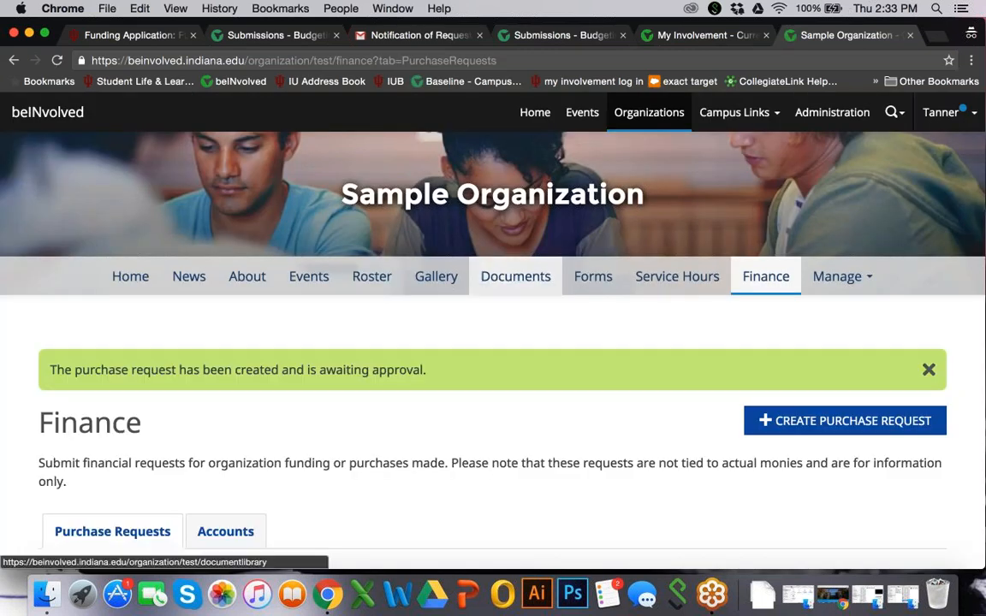
{"action": "scroll", "coordinate": [516, 283], "scroll_direction": "down", "scroll_amount": 5}
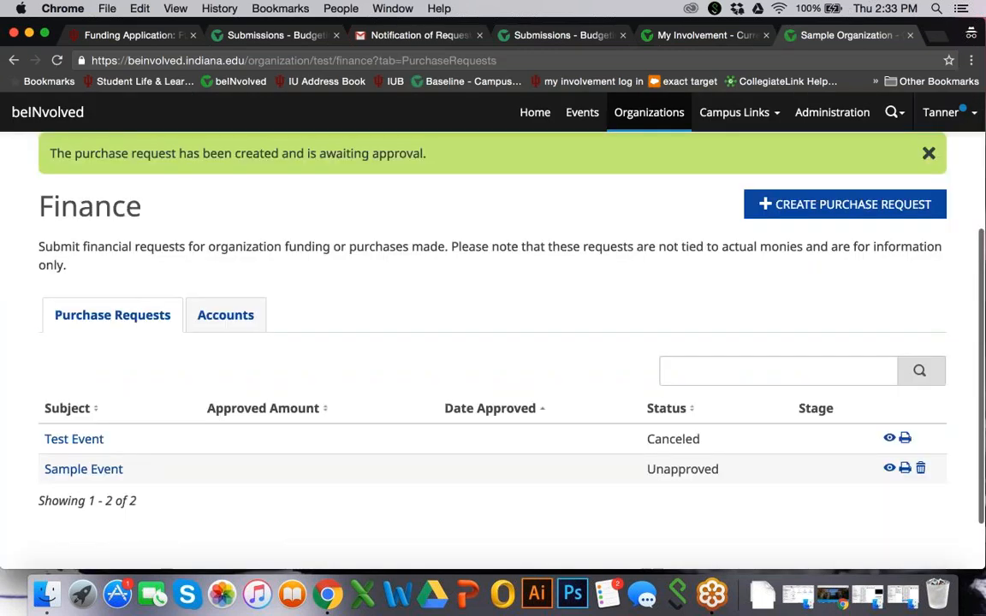
View the organization's finance accounts and check the balance of the Sample Organization account
{"action": "left_click", "coordinate": [239, 323]}
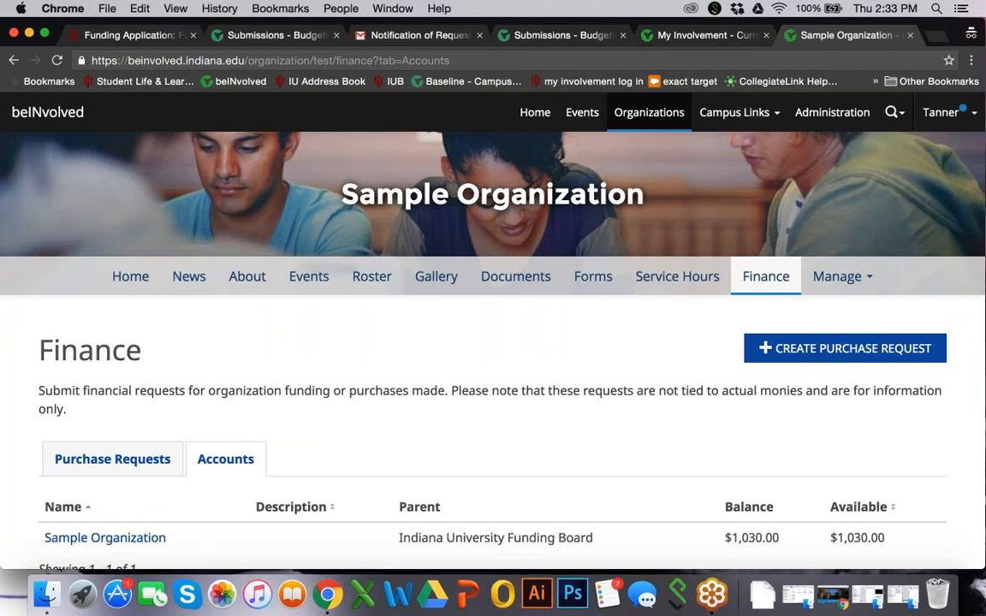
{"action": "scroll", "coordinate": [493, 342], "scroll_direction": "down", "scroll_amount": 2}
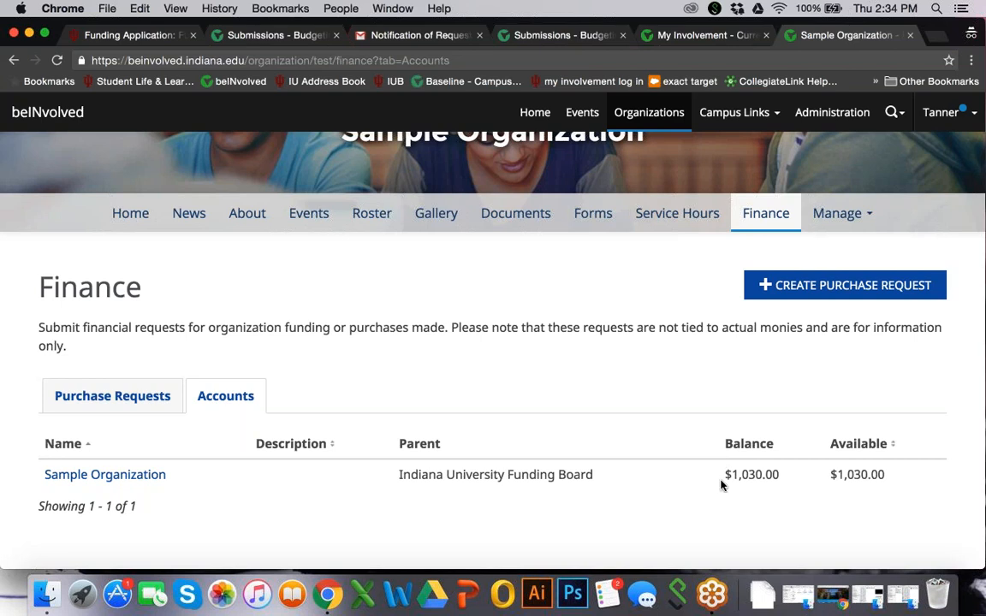
{"action": "left_click_drag", "start_coordinate": [724, 475], "coordinate": [784, 477]}
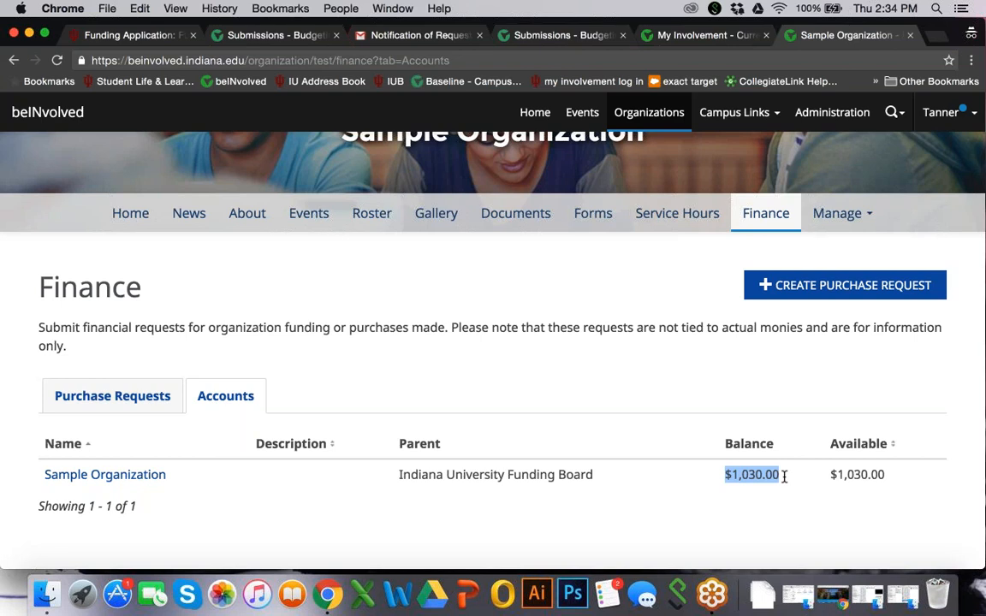